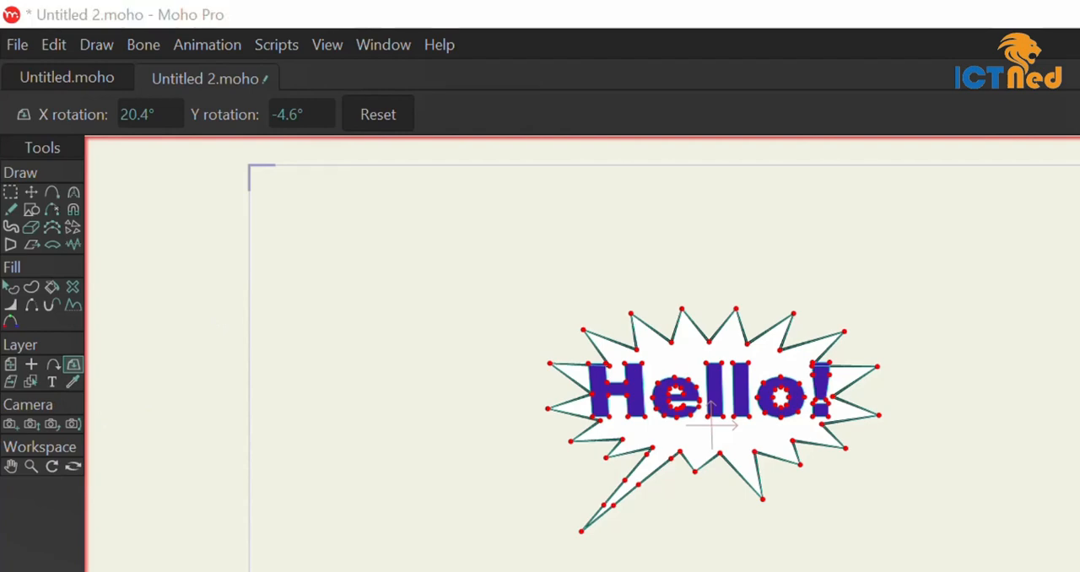
# Create a new blank project
pyautogui.press('g')
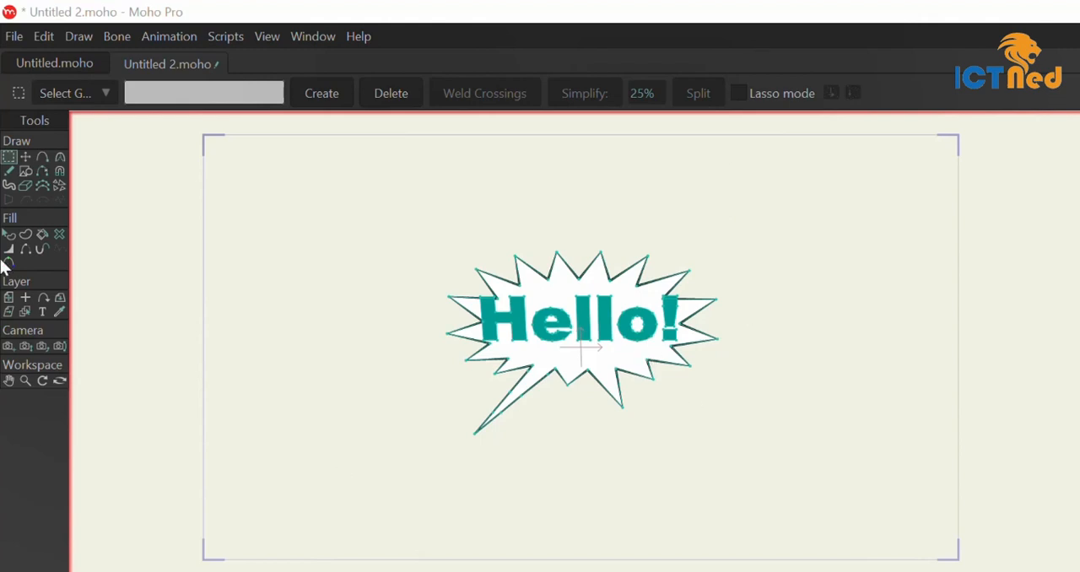
pyautogui.click(5, 36)
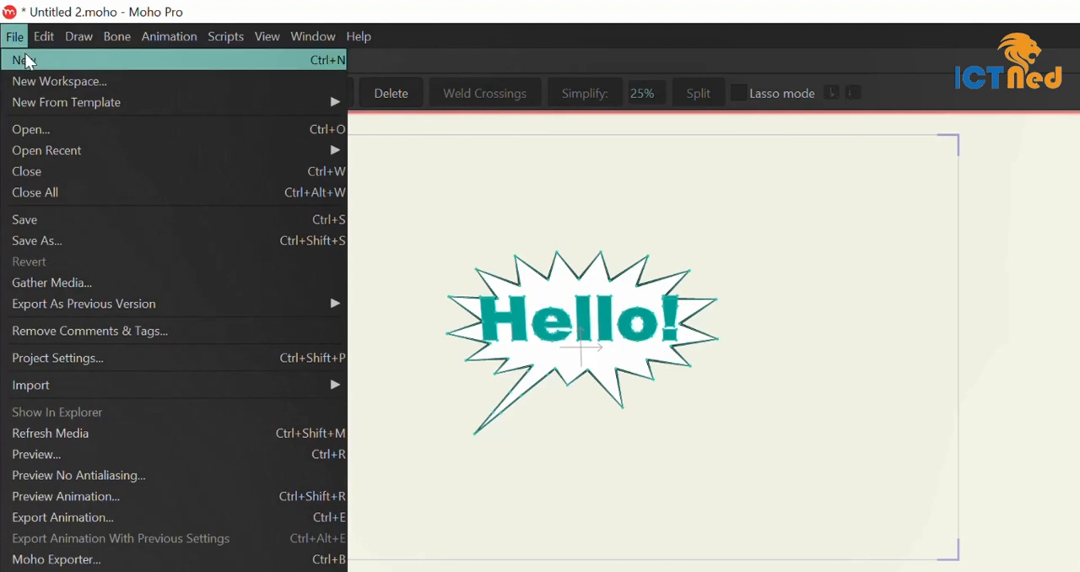
pyautogui.click(25, 56)
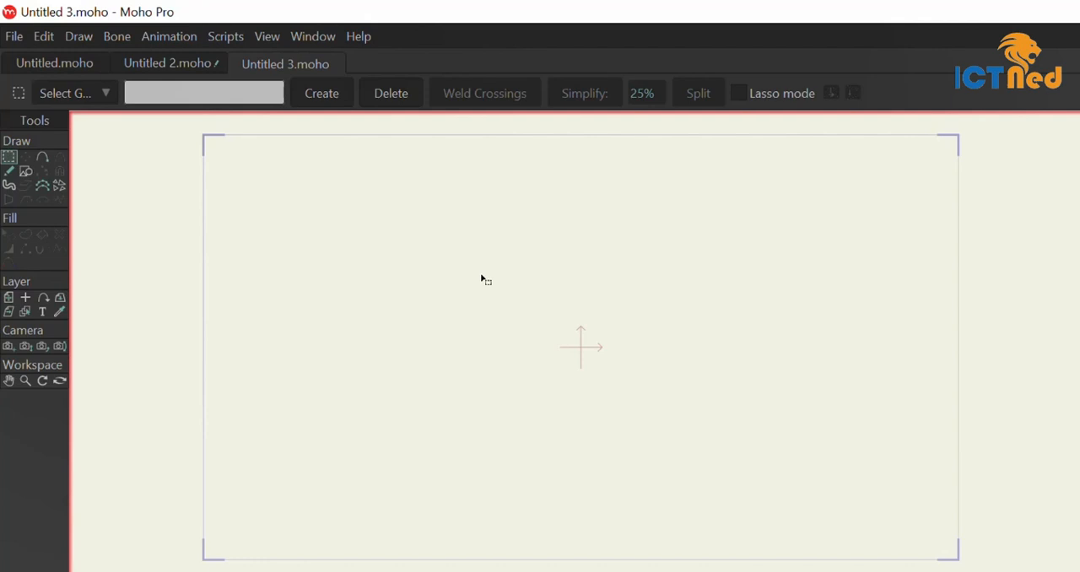
# Start the text tool and replace the sample text with "ICTned"
pyautogui.click(44, 312)
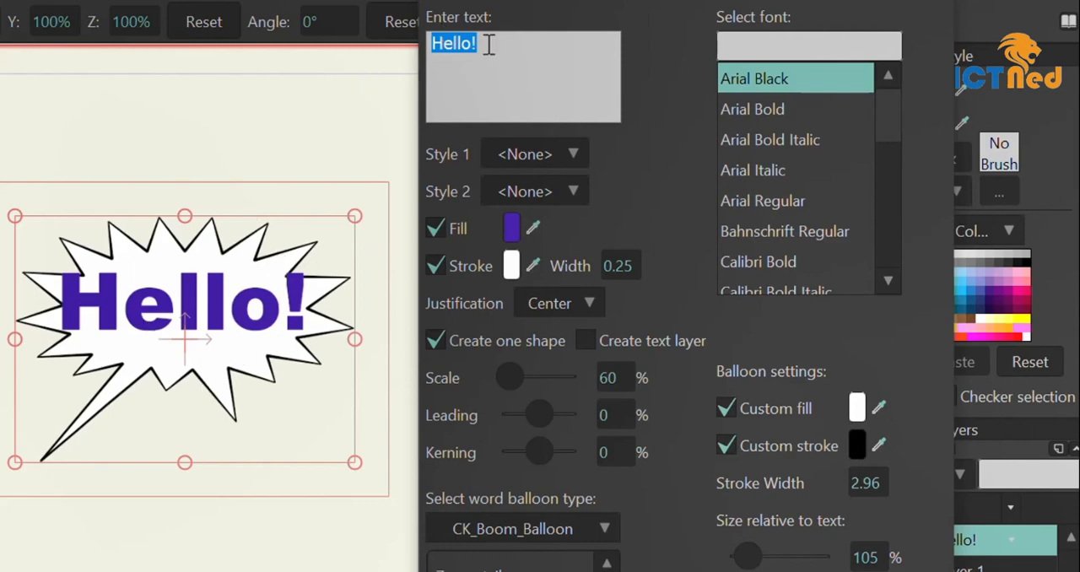
pyautogui.write('ICT')
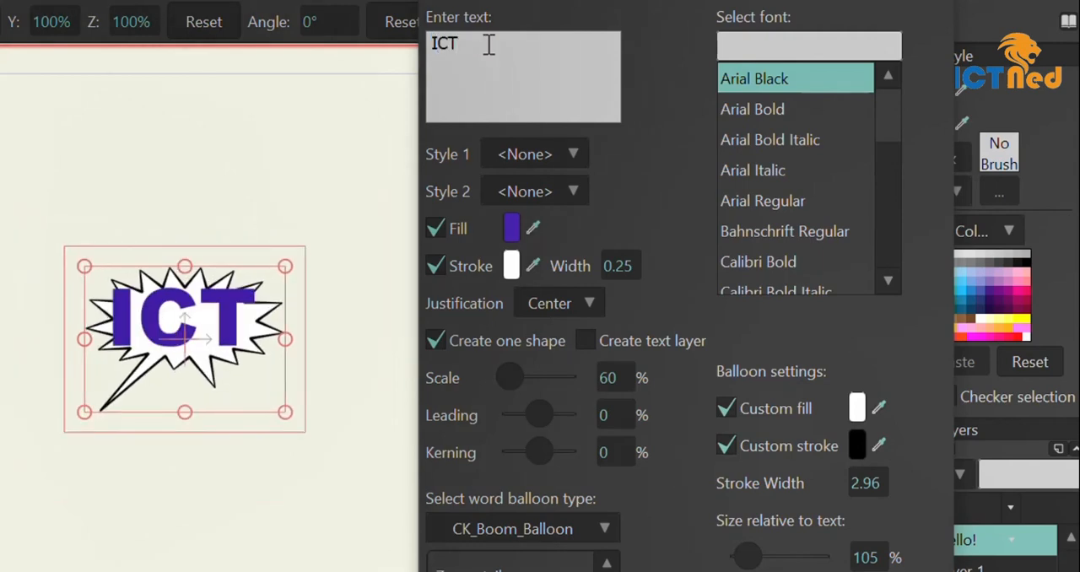
pyautogui.write('ned')
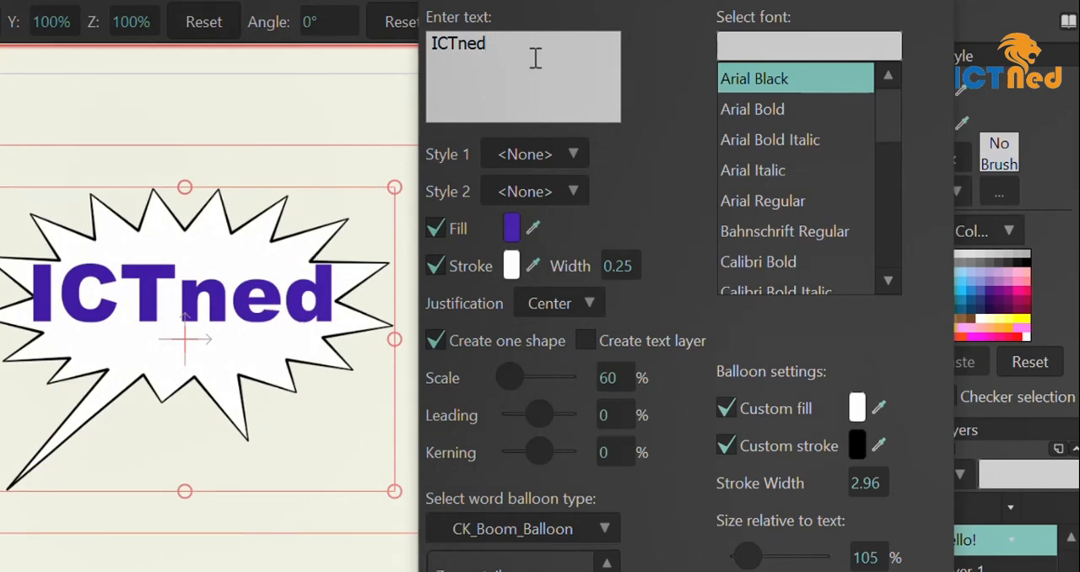
# Change the text's fill colour to the light purple 9889BE and leave Style 1 at <None>
pyautogui.click(575, 151)
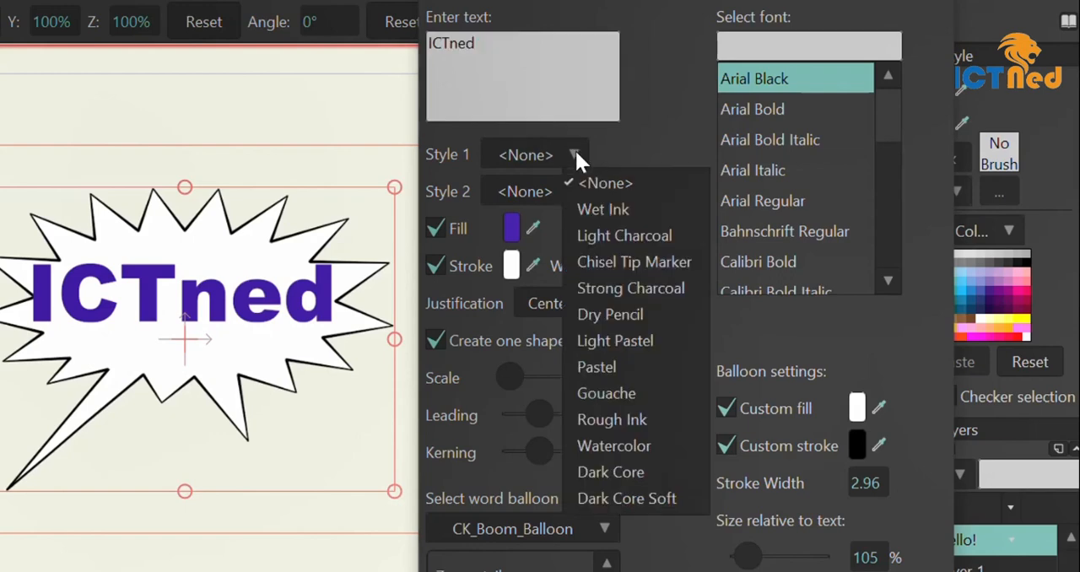
pyautogui.click(567, 153)
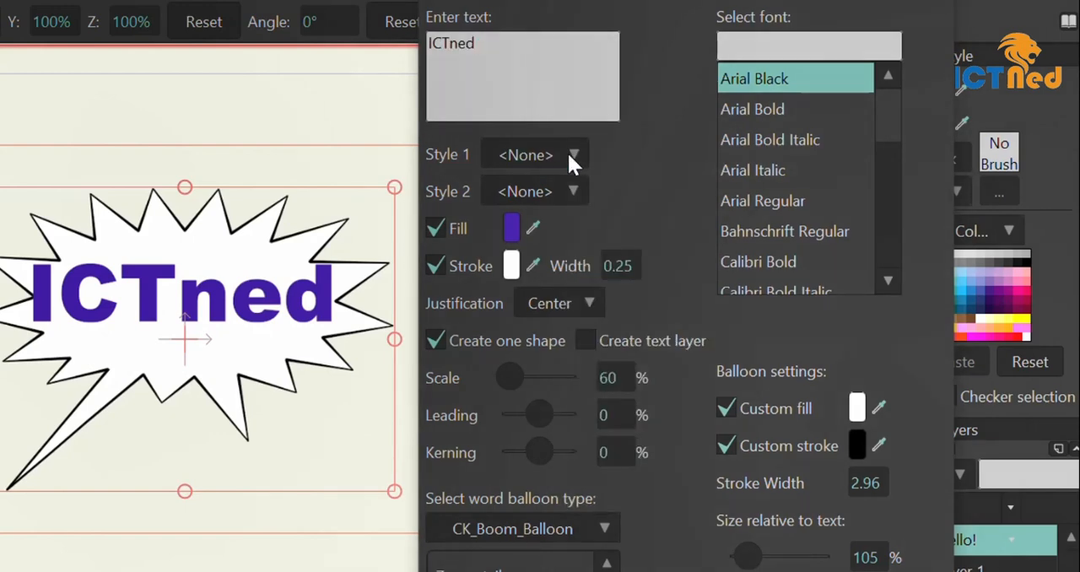
pyautogui.click(513, 228)
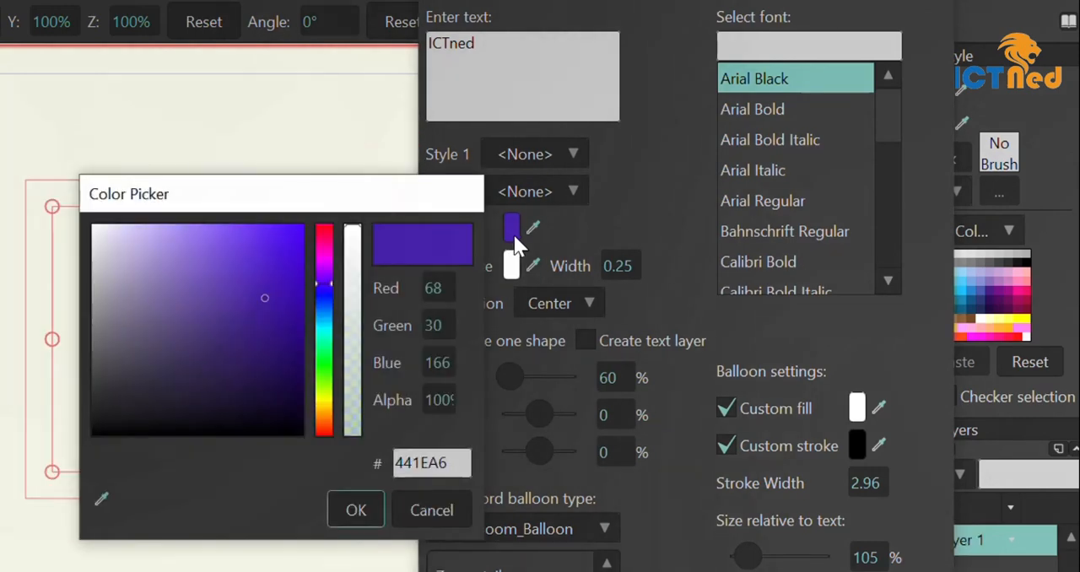
pyautogui.click(150, 278)
pyautogui.click(351, 512)
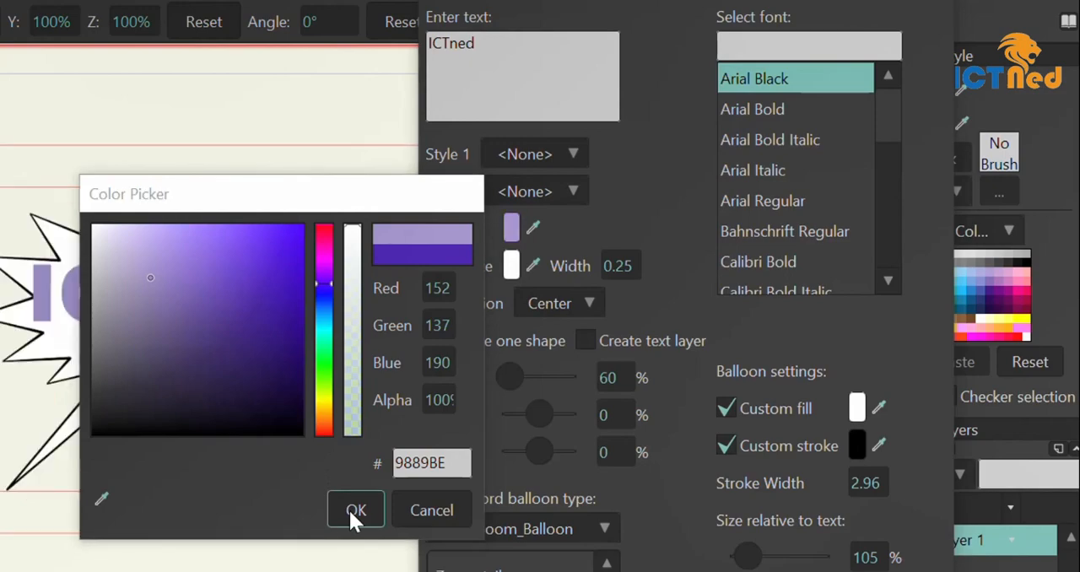
# Try to change the text's stroke colour by picking another hue
pyautogui.click(512, 264)
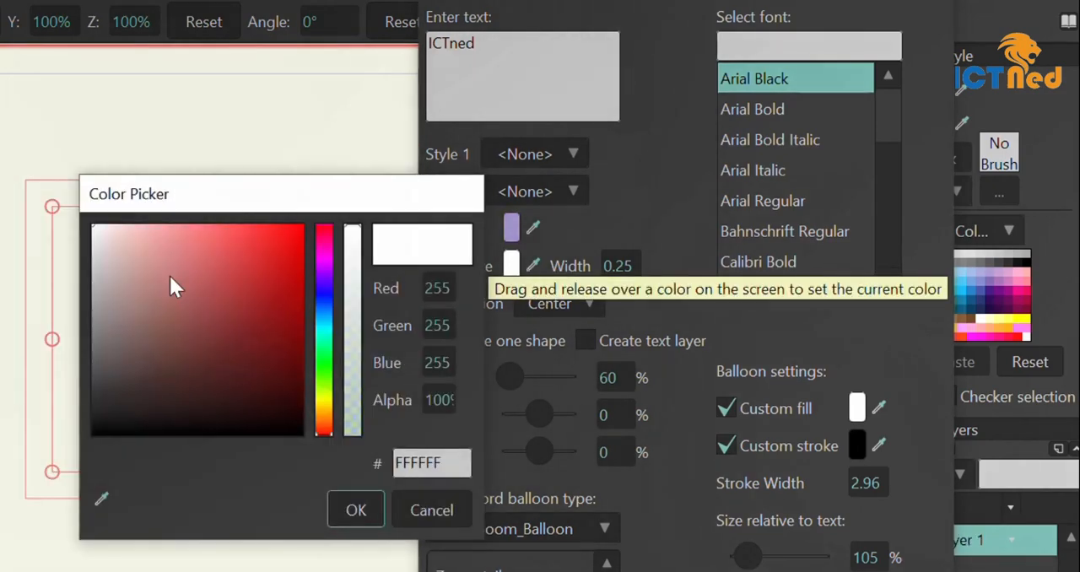
pyautogui.click(326, 325)
pyautogui.click(356, 510)
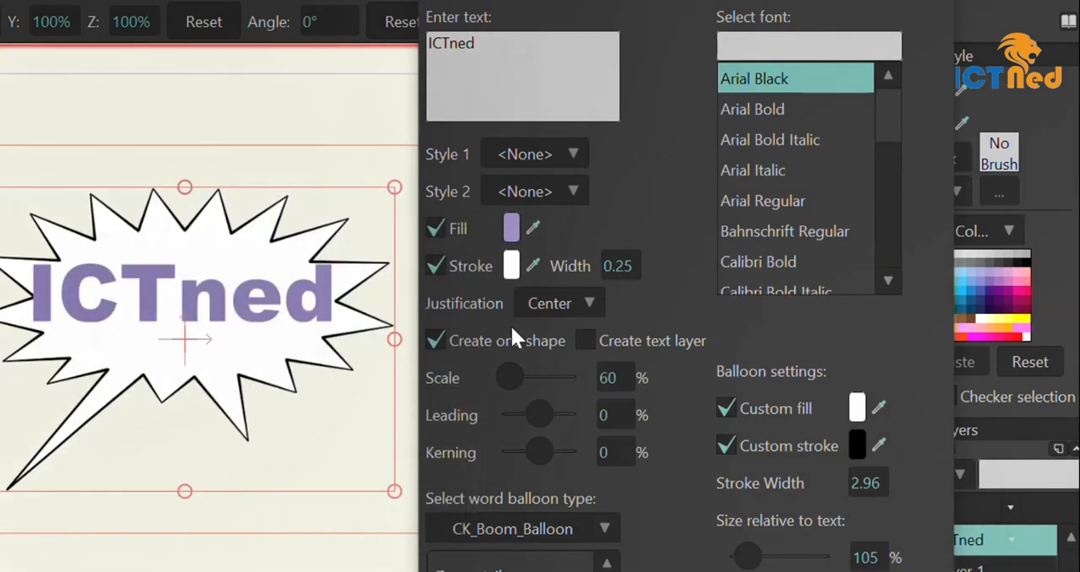
# Format the text with Left justification, a scale of 33% and a leading of -224%
pyautogui.click(587, 303)
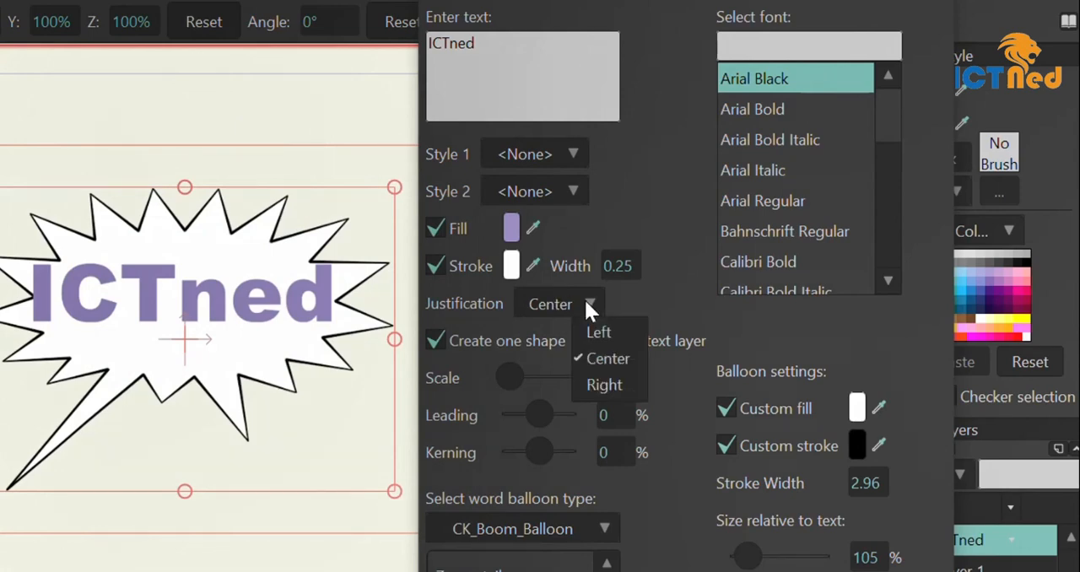
pyautogui.click(592, 328)
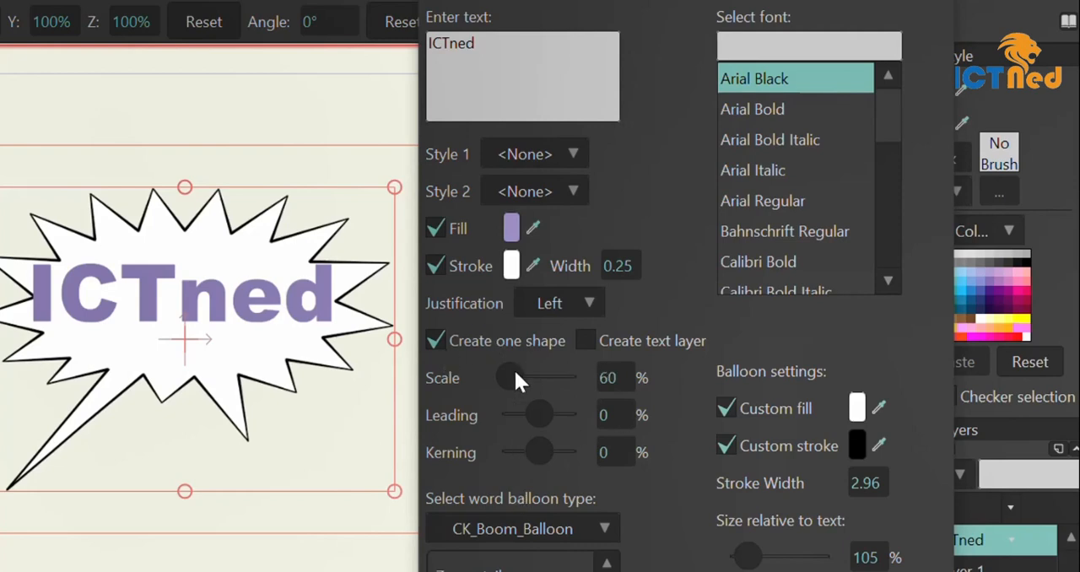
pyautogui.moveTo(514, 379)
pyautogui.mouseDown()
pyautogui.moveTo(541, 379)
pyautogui.moveTo(501, 378)
pyautogui.mouseUp()
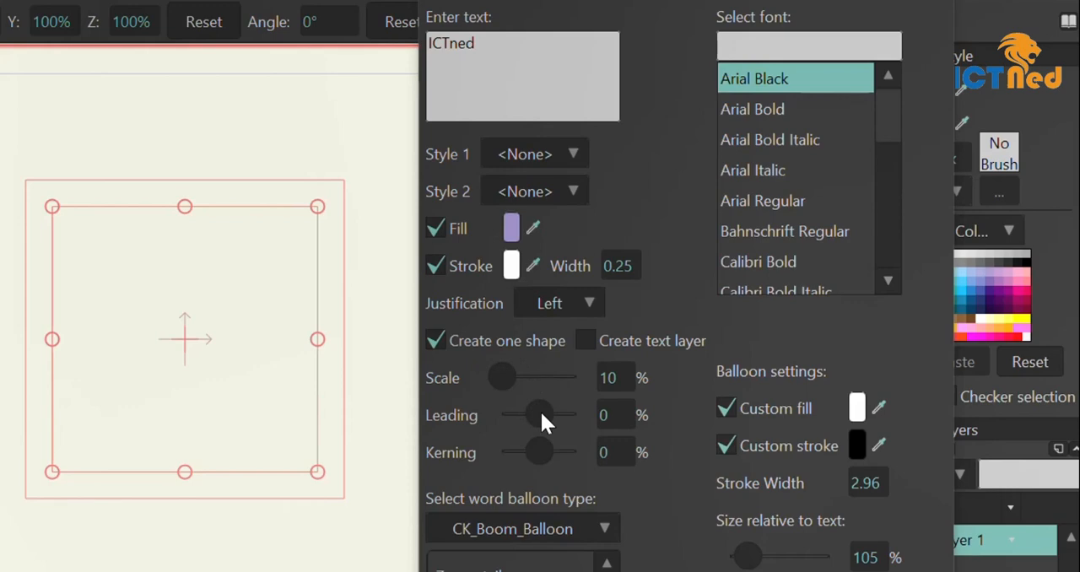
pyautogui.moveTo(540, 410); pyautogui.dragTo(504, 411)
pyautogui.moveTo(504, 376); pyautogui.dragTo(507, 376)
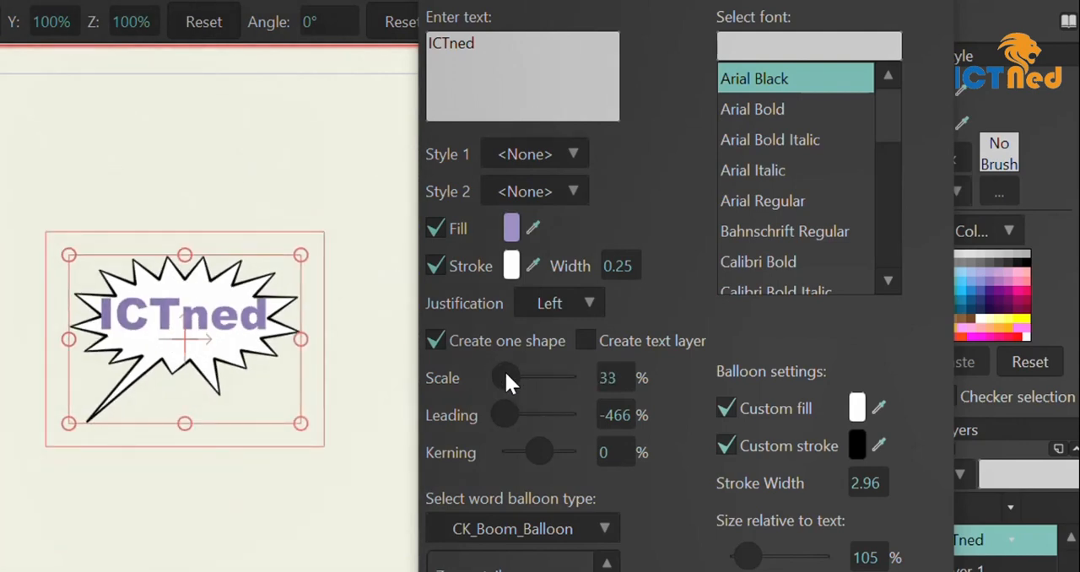
pyautogui.moveTo(503, 413)
pyautogui.mouseDown()
pyautogui.moveTo(531, 412)
pyautogui.moveTo(496, 410)
pyautogui.mouseUp()
pyautogui.moveTo(504, 412); pyautogui.dragTo(524, 417)
# Remove the balloon around the text by setting the word balloon type to <none>
pyautogui.doubleClick(490, 41)
pyautogui.hotkey('ctrl', 'c')
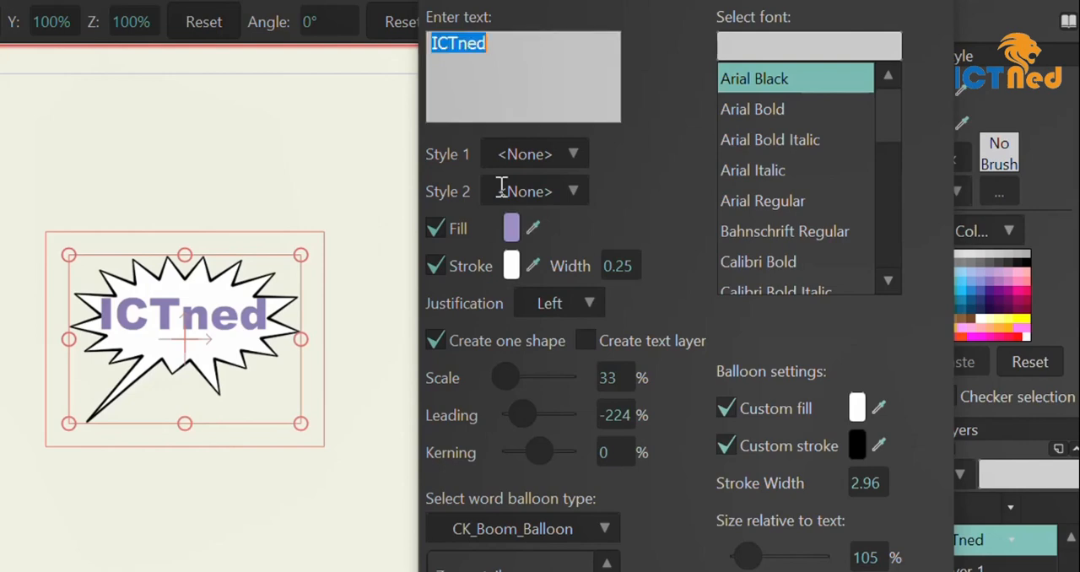
pyautogui.click(598, 517)
pyautogui.click(616, 550)
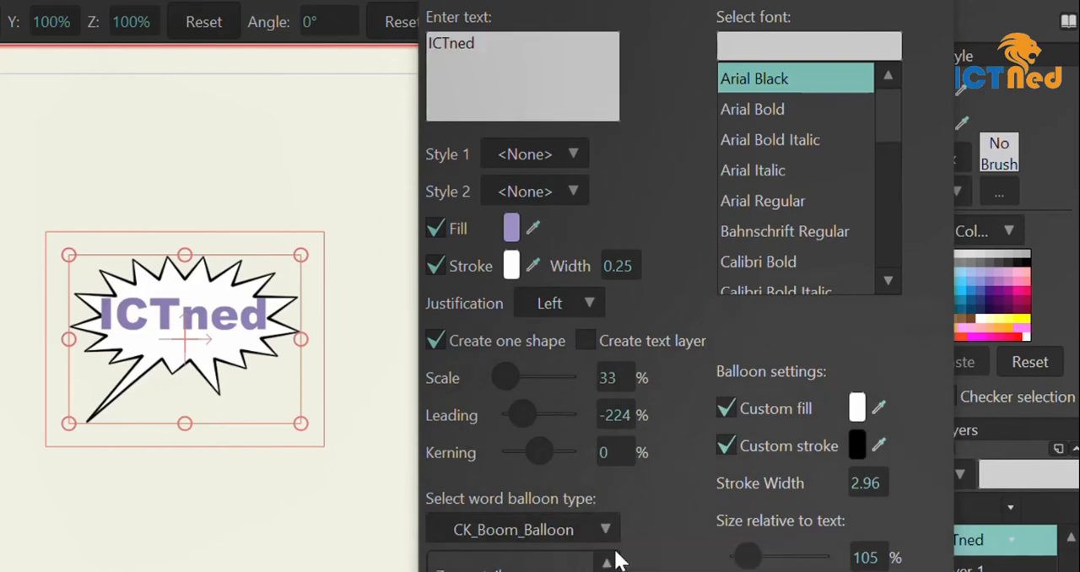
# Repeat the word "ICTned" on two additional lines below the first
pyautogui.doubleClick(494, 44)
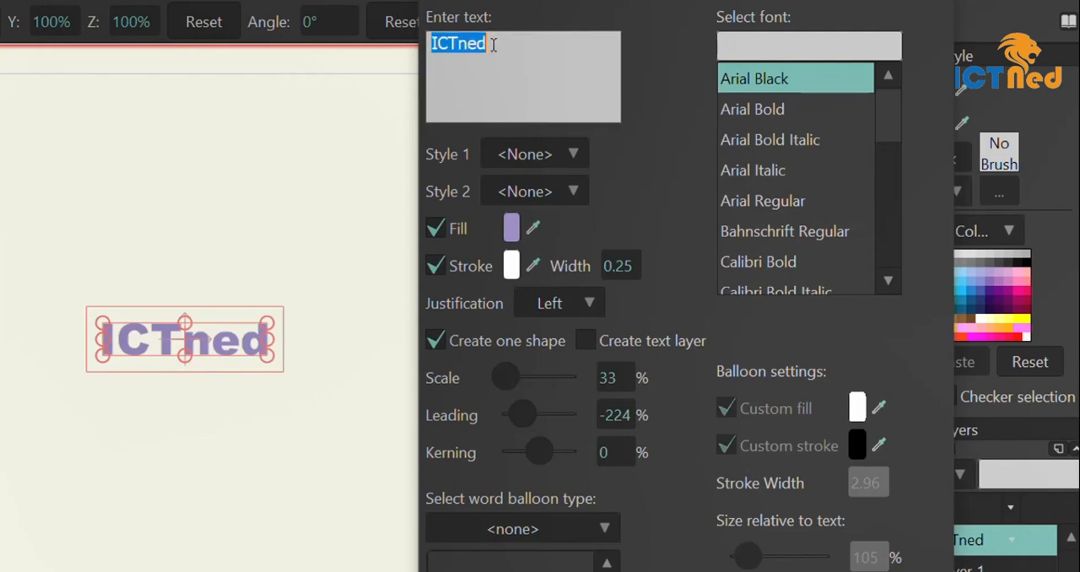
pyautogui.click(496, 45)
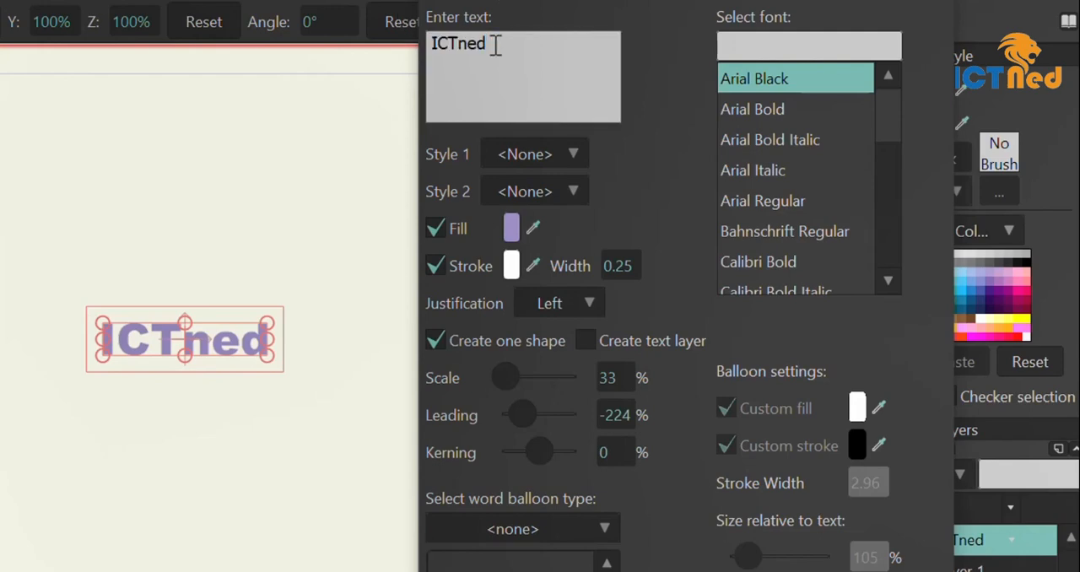
pyautogui.press('Return')
pyautogui.hotkey('ctrl', 'v')
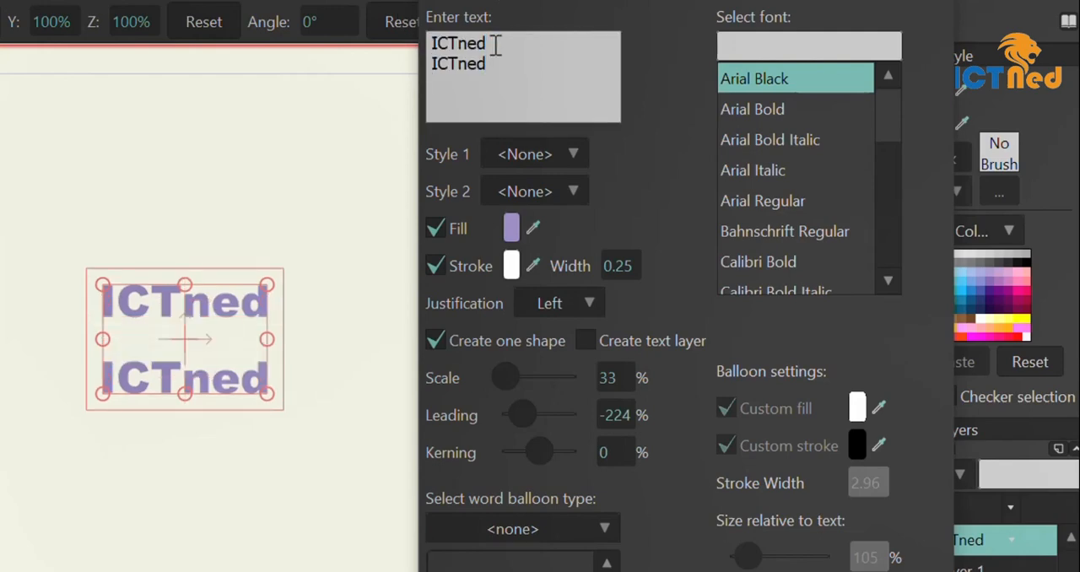
pyautogui.press('Return')
pyautogui.hotkey('ctrl', 'v')
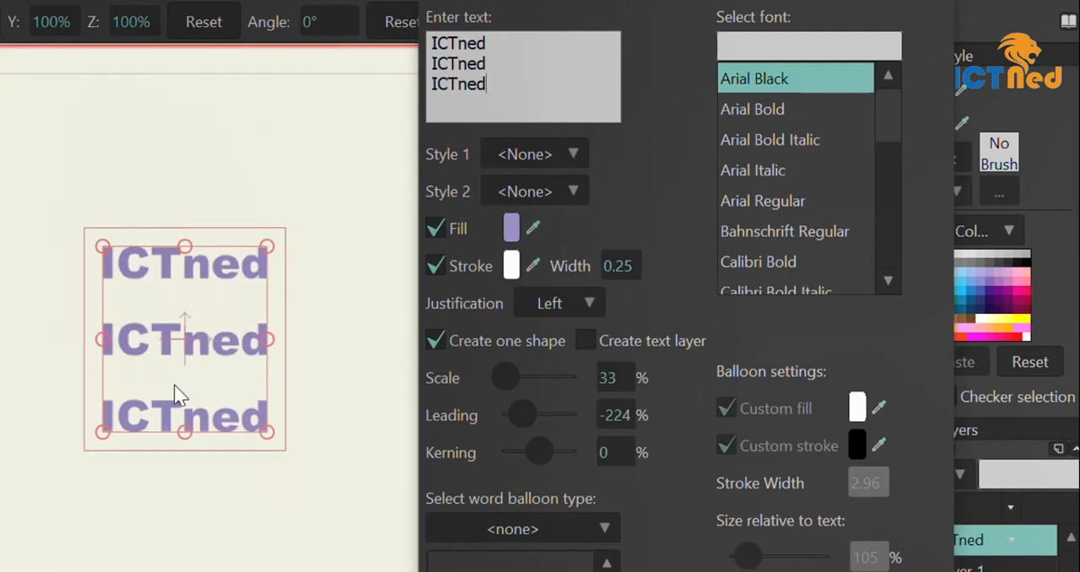
# Set the leading of the three text lines to 29% and their kerning to 34%
pyautogui.moveTo(528, 412); pyautogui.dragTo(541, 411)
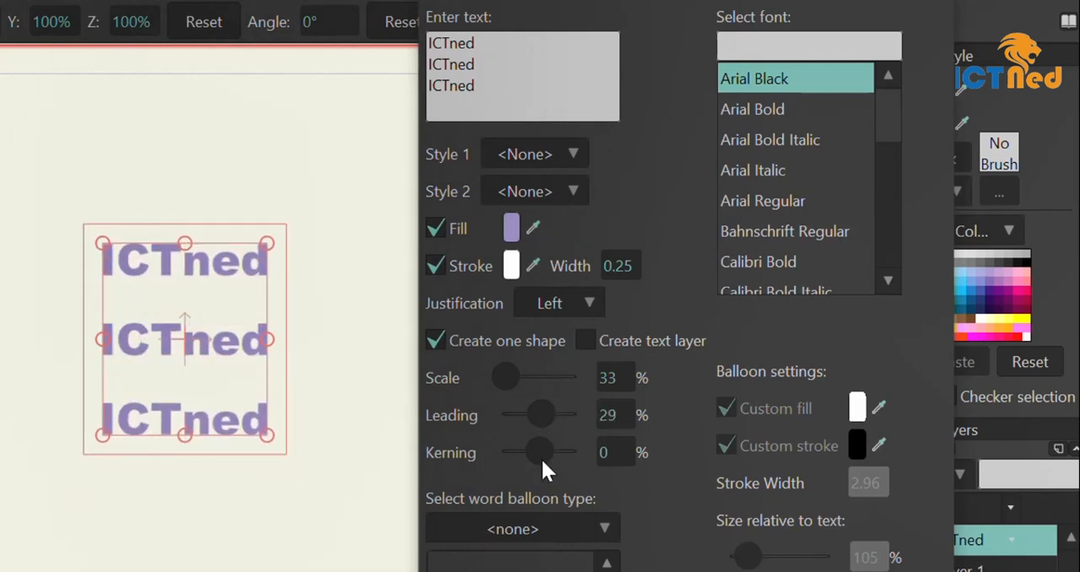
pyautogui.moveTo(541, 457)
pyautogui.mouseDown()
pyautogui.moveTo(559, 455)
pyautogui.moveTo(530, 456)
pyautogui.moveTo(544, 456)
pyautogui.mouseUp()
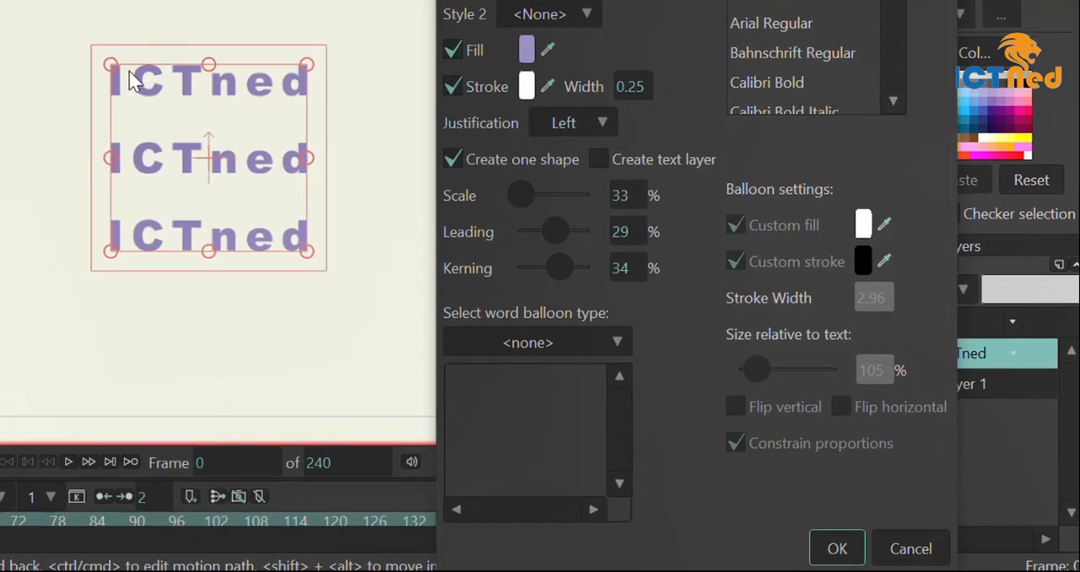
# Put the text in a CK_Thought_Balloon and set its Tall Balloon value to 12
pyautogui.click(617, 339)
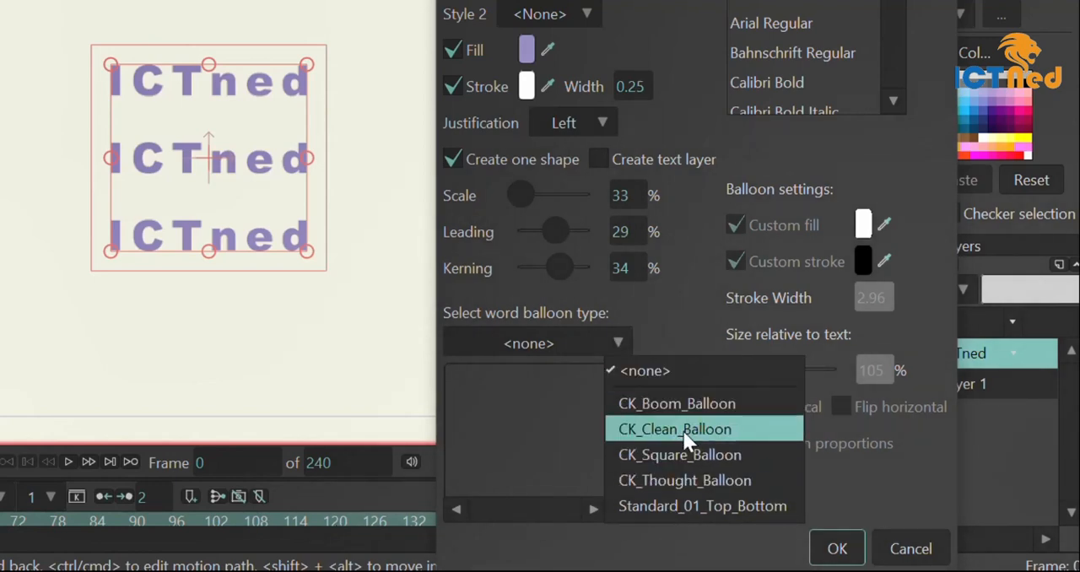
pyautogui.click(683, 480)
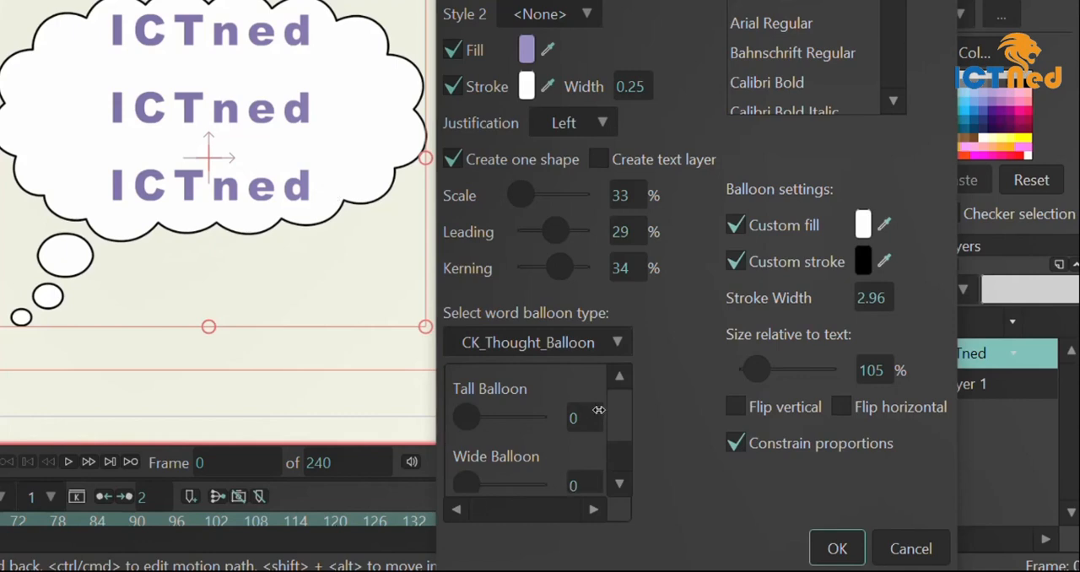
pyautogui.scroll(-2, 564, 434)
pyautogui.scroll(2, 564, 438)
pyautogui.moveTo(471, 411)
pyautogui.mouseDown()
pyautogui.moveTo(539, 400)
pyautogui.moveTo(481, 397)
pyautogui.mouseUp()
pyautogui.scroll(-2, 475, 407)
pyautogui.moveTo(467, 470); pyautogui.dragTo(500, 471)
pyautogui.scroll(-5, 500, 474)
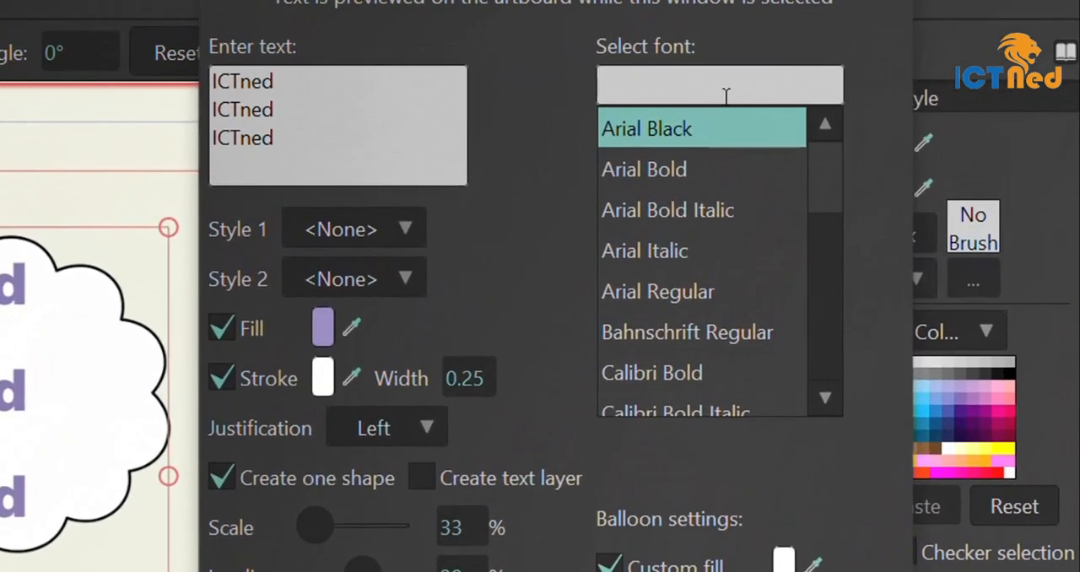
pyautogui.scroll(-10, 719, 287)
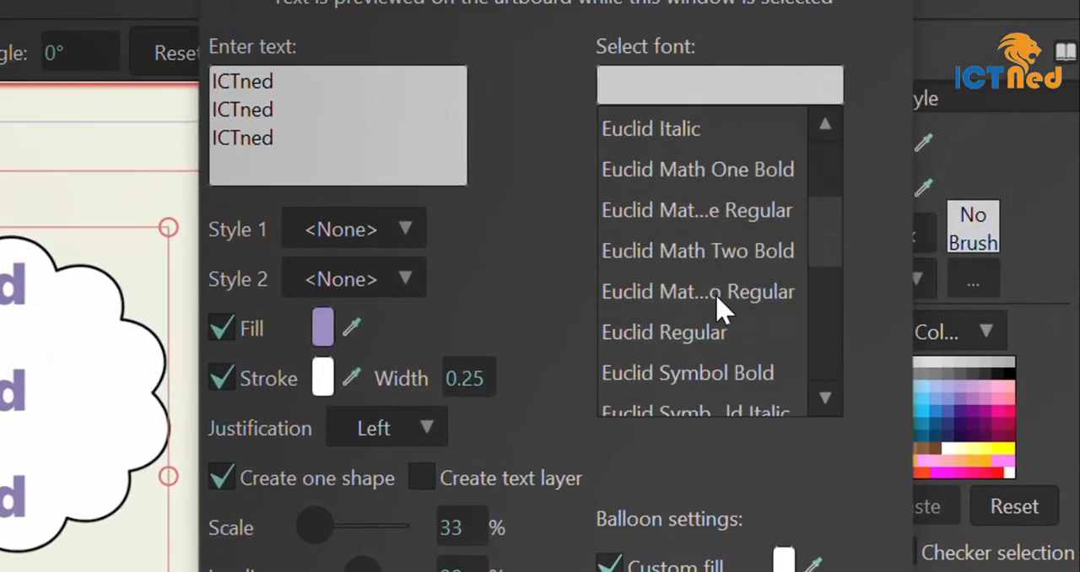
pyautogui.scroll(10, 719, 310)
pyautogui.scroll(-5, 720, 309)
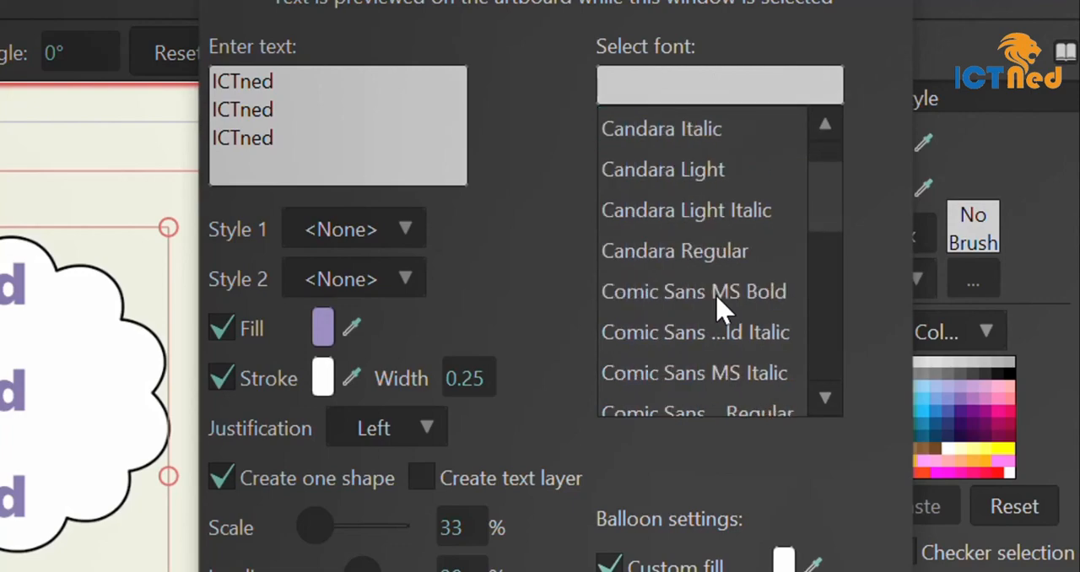
pyautogui.scroll(5, 719, 310)
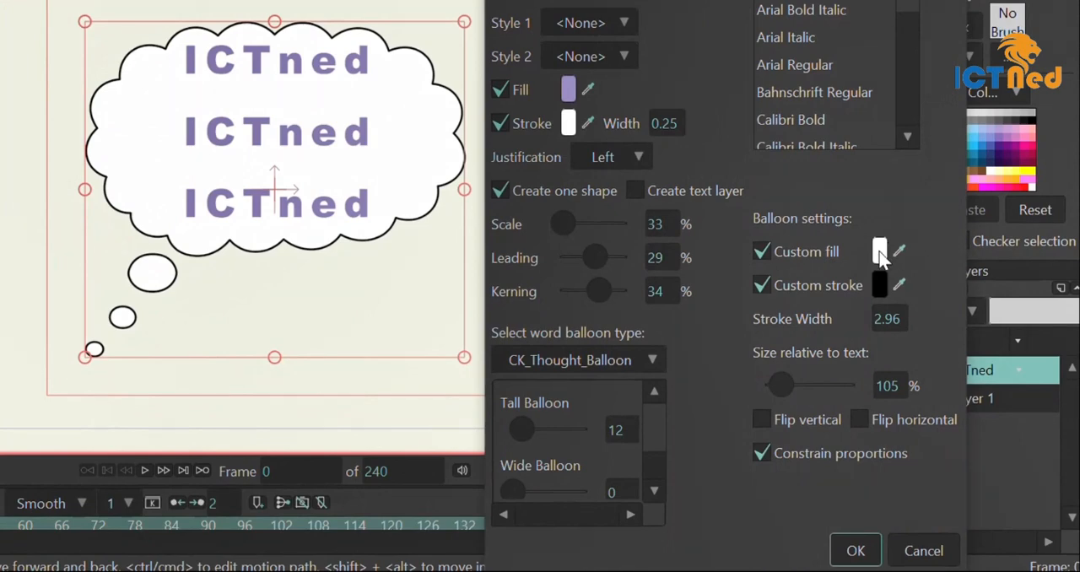
# Try to change the balloon's custom fill colour by picking a cyan hue
pyautogui.click(879, 252)
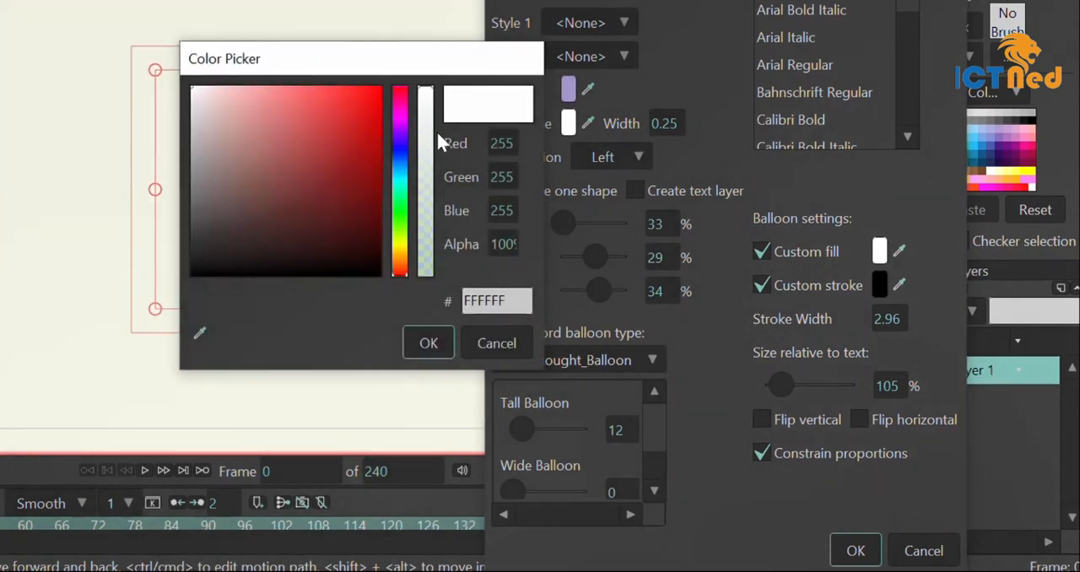
pyautogui.click(400, 178)
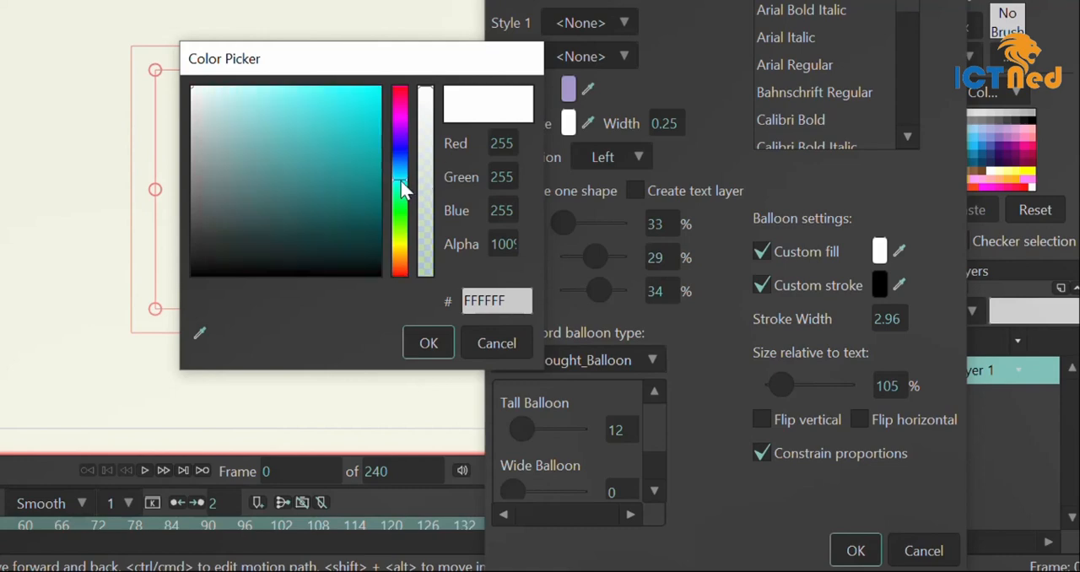
pyautogui.click(428, 343)
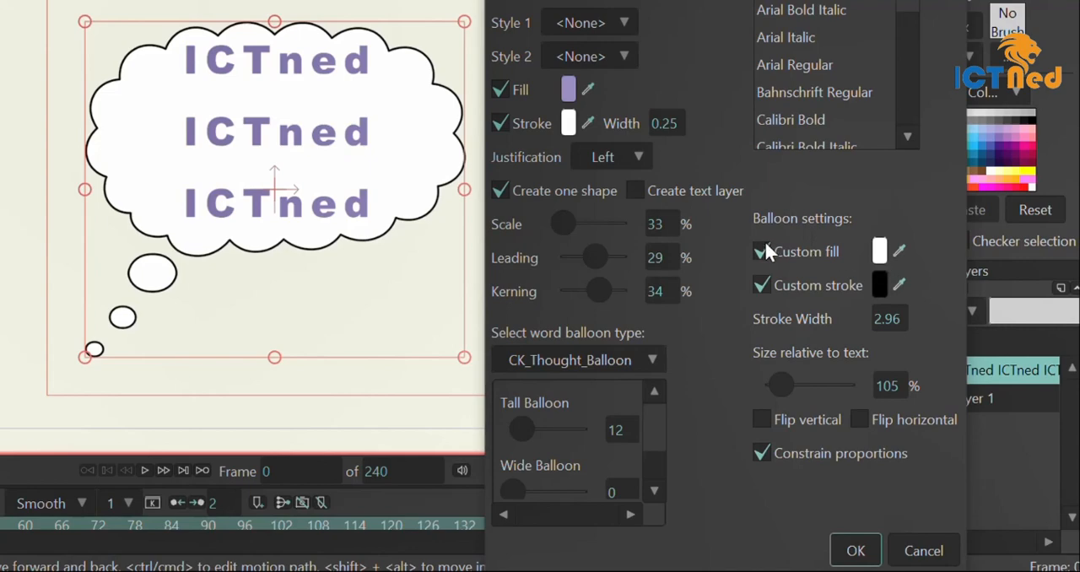
# Set the thought balloon's custom fill to a light greyish pink, C2B9B9
pyautogui.click(880, 251)
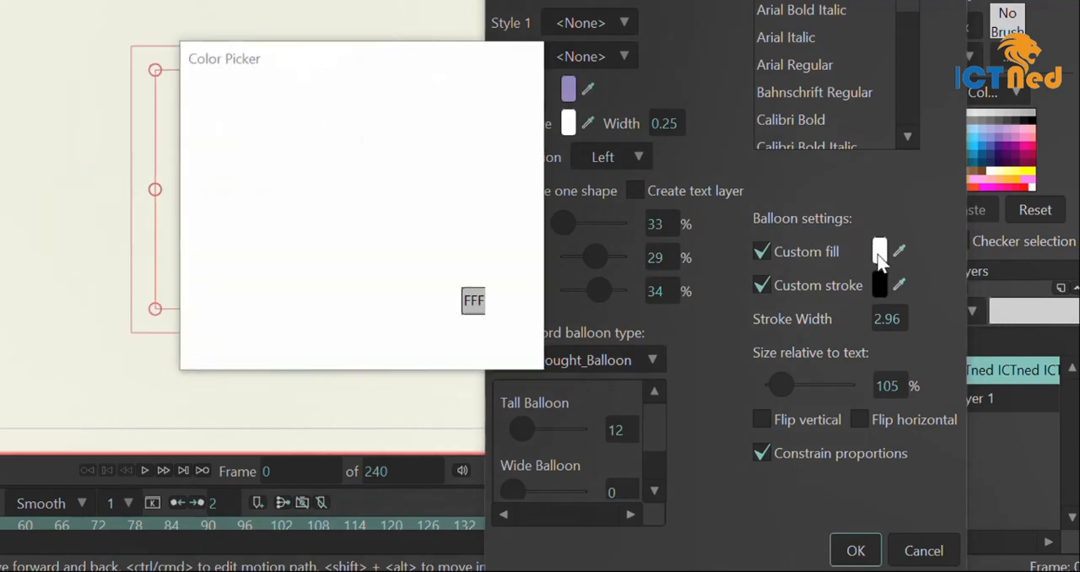
pyautogui.click(200, 133)
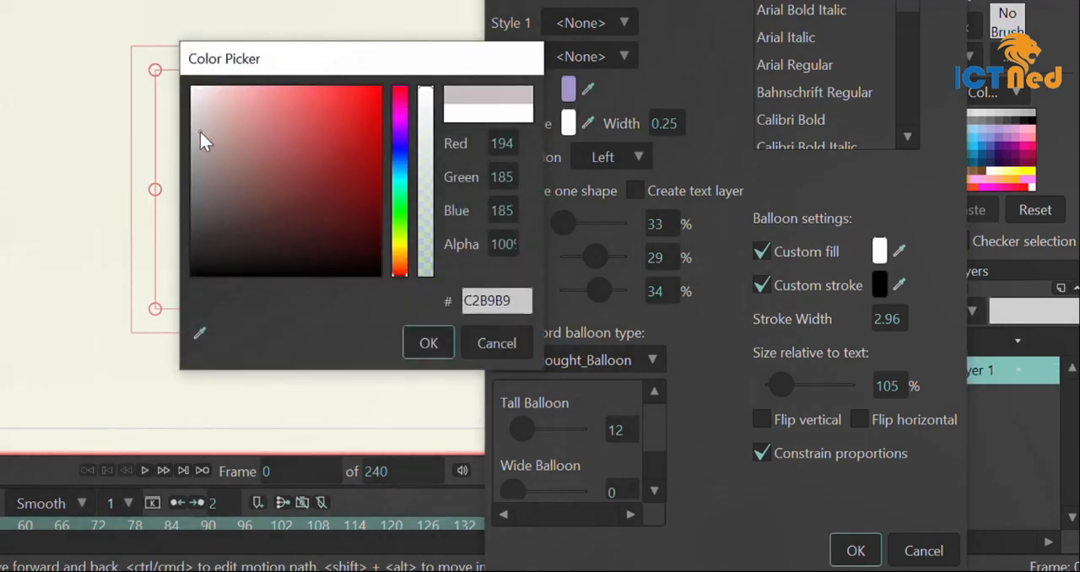
pyautogui.click(426, 342)
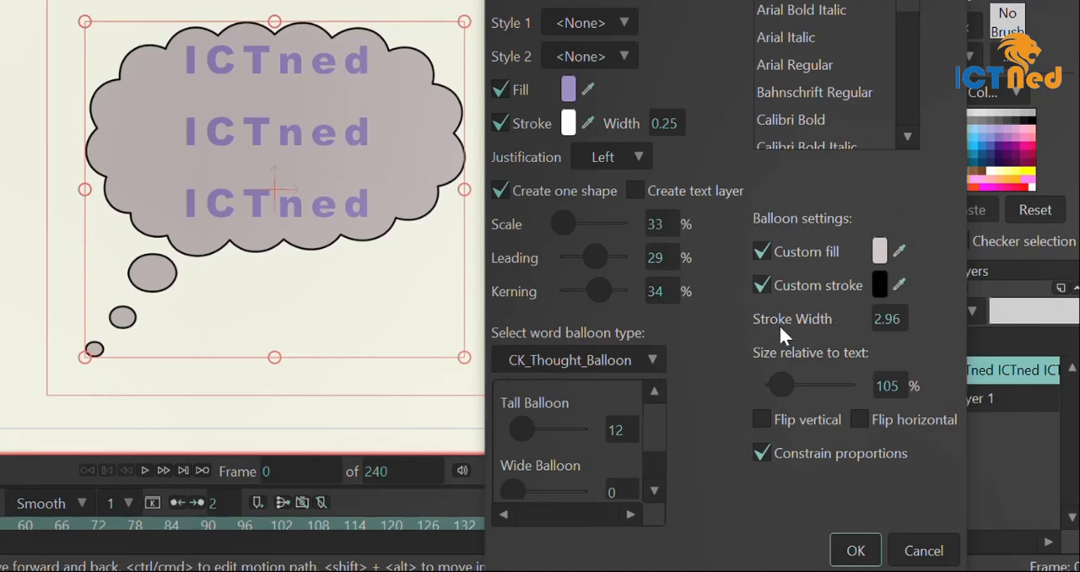
# Set the balloon's stroke width to 1 and its size relative to the text to 135%
pyautogui.scroll(5, 890, 321)
pyautogui.scroll(-7, 883, 323)
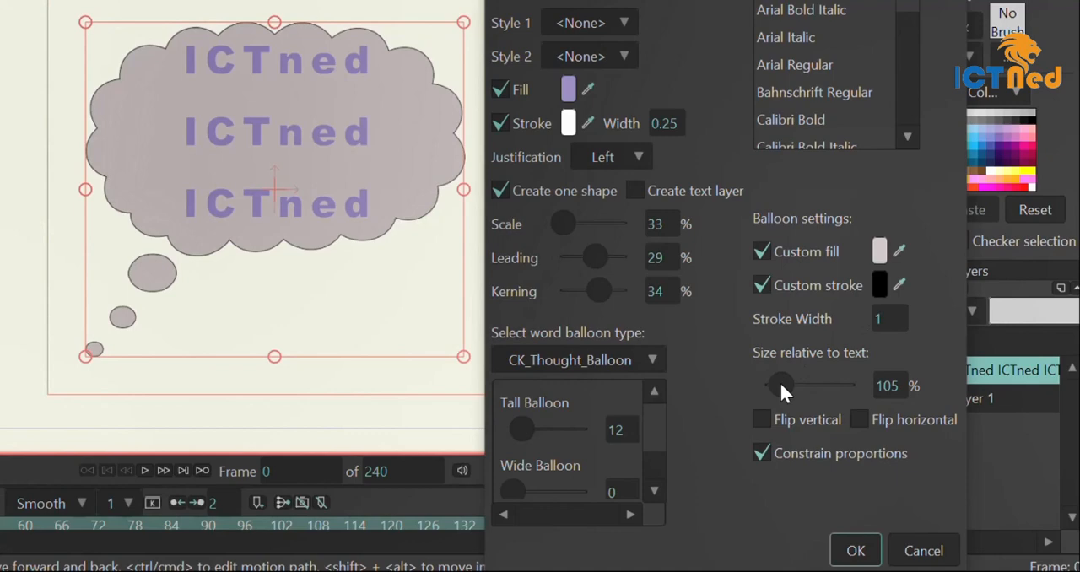
pyautogui.moveTo(779, 380)
pyautogui.mouseDown()
pyautogui.moveTo(821, 379)
pyautogui.moveTo(786, 383)
pyautogui.mouseUp()
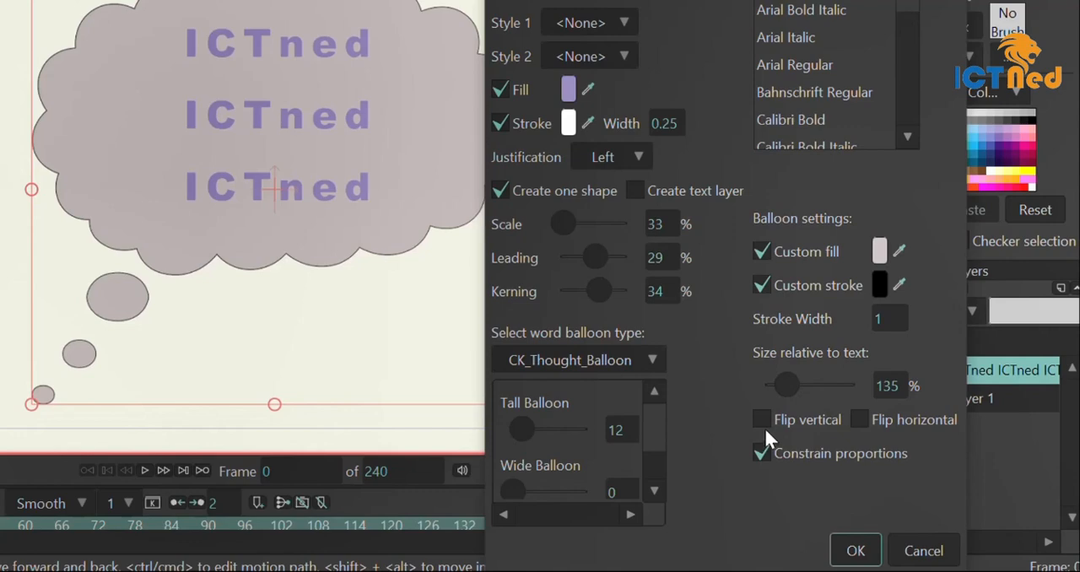
# Turn the balloon's vertical and horizontal flips on and off again, and accept the text settings
pyautogui.click(763, 423)
pyautogui.click(764, 422)
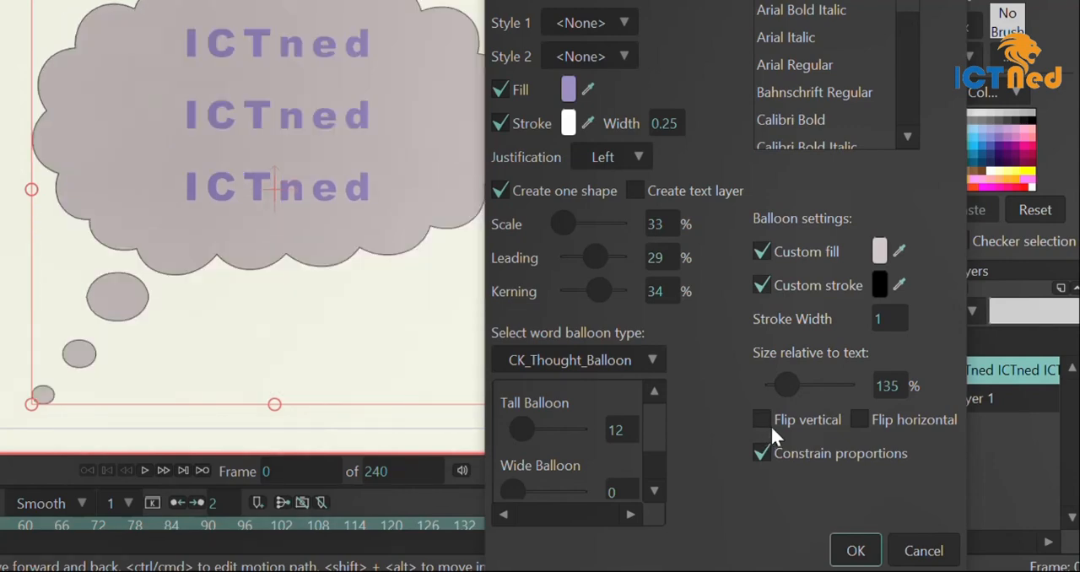
pyautogui.click(871, 419)
pyautogui.click(874, 424)
pyautogui.click(861, 559)
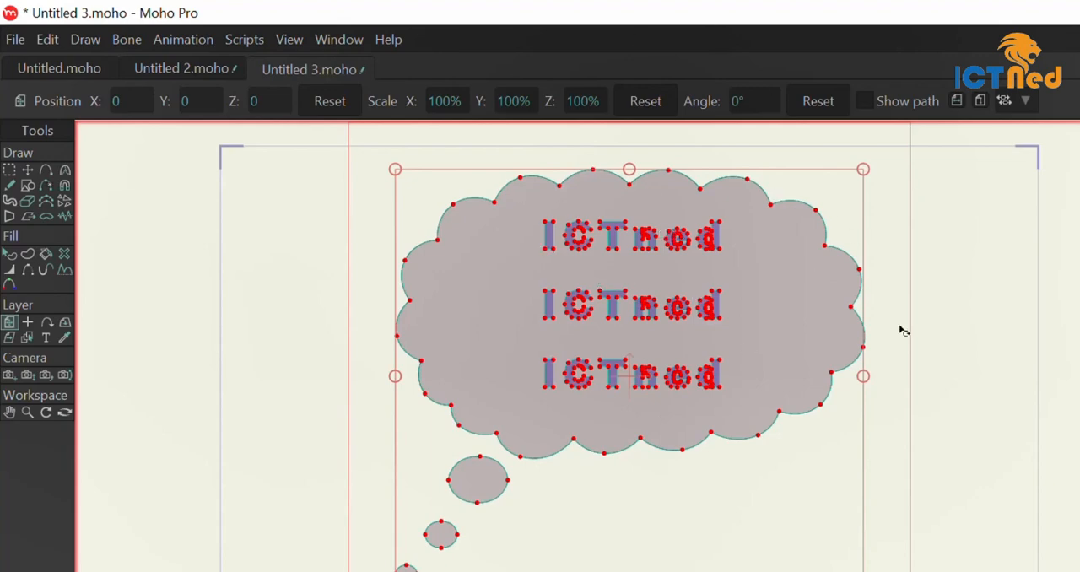
# Examine the vector points and curve handles of the lettering and balloon using the point transform and selection tools
pyautogui.click(27, 170)
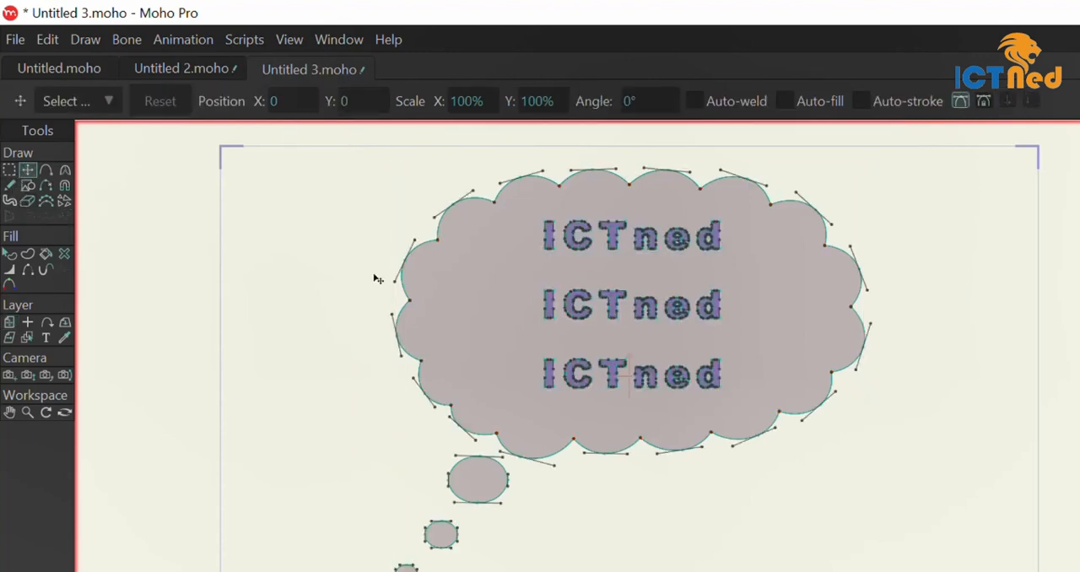
pyautogui.click(9, 169)
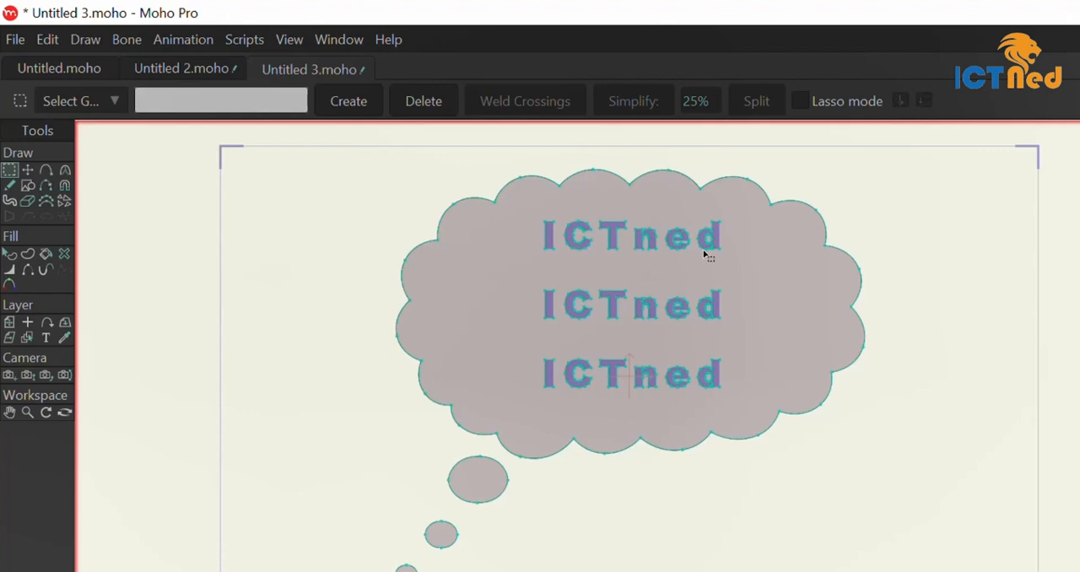
pyautogui.scroll(3, 705, 253)
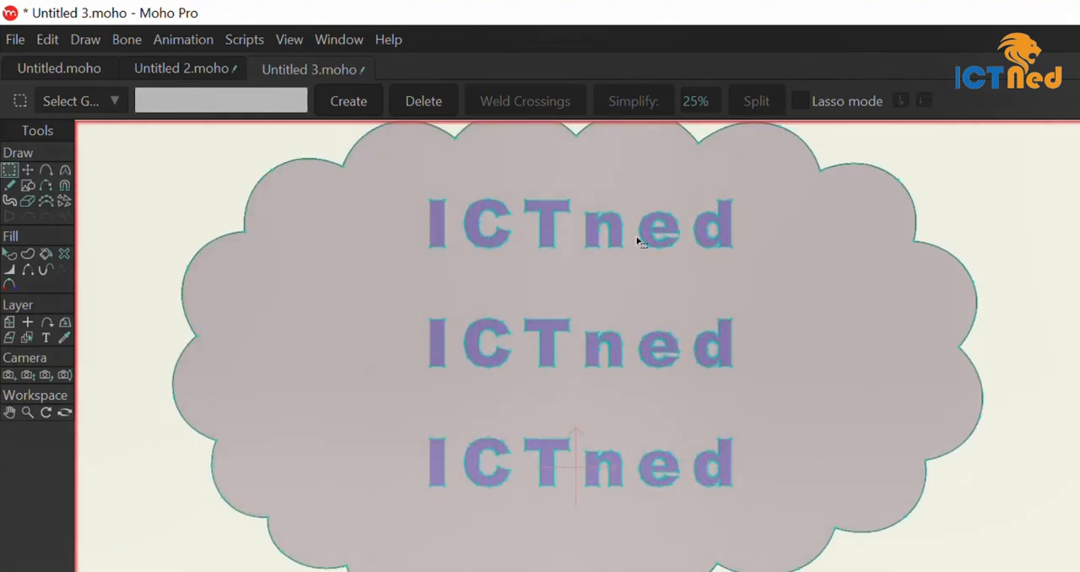
pyautogui.click(29, 171)
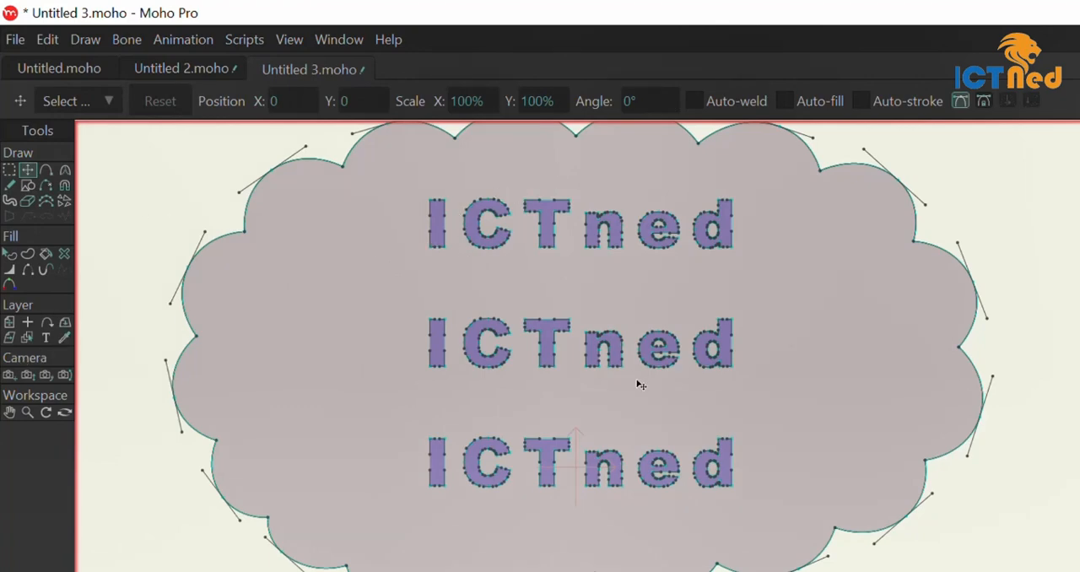
pyautogui.scroll(-3, 641, 385)
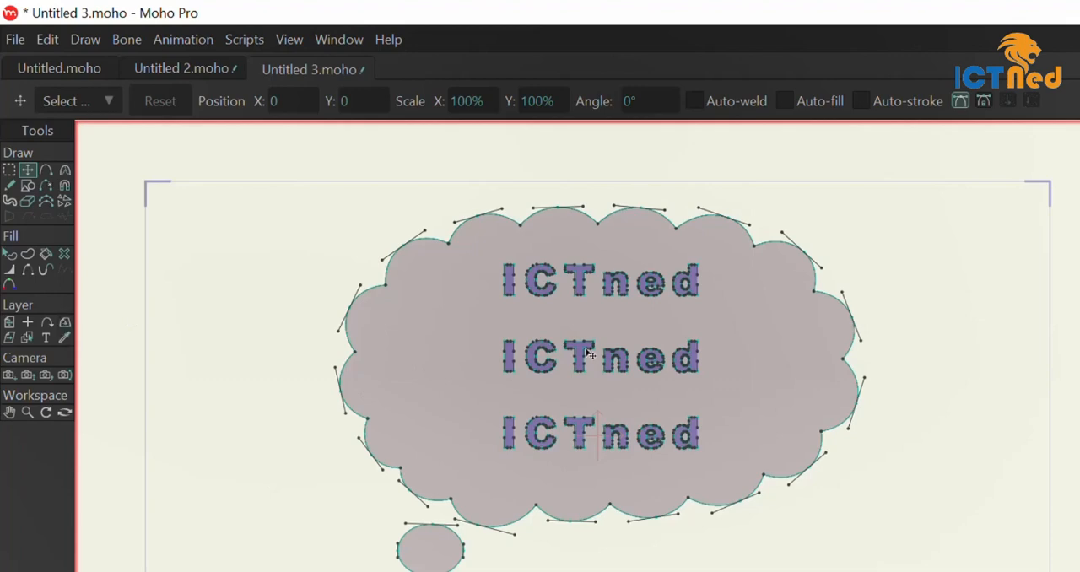
pyautogui.scroll(-2, 589, 354)
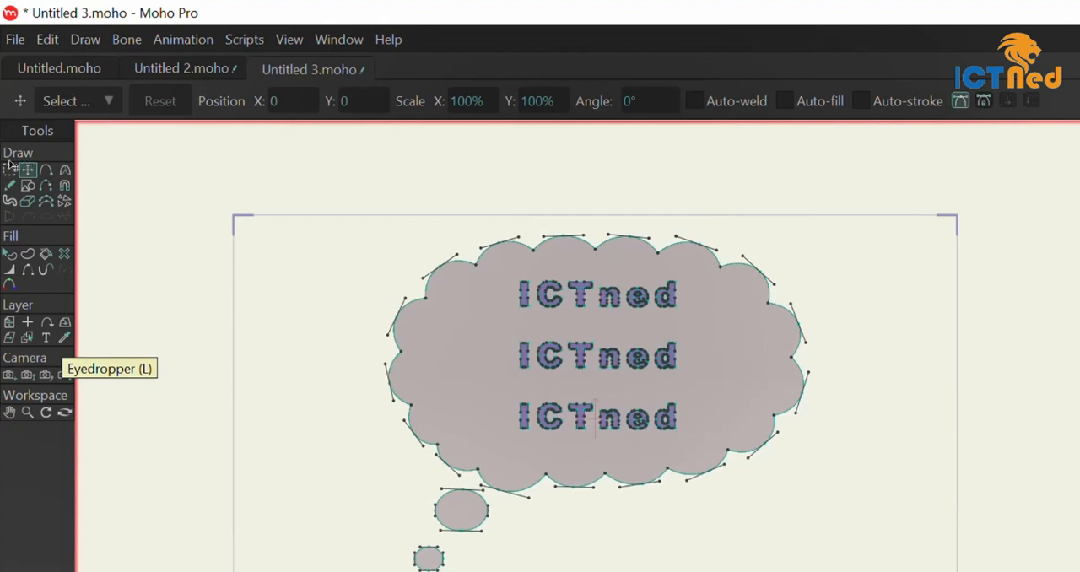
# Select the large balloon shape, try several swatch colours for its fill, and settle on magenta pink
pyautogui.click(9, 253)
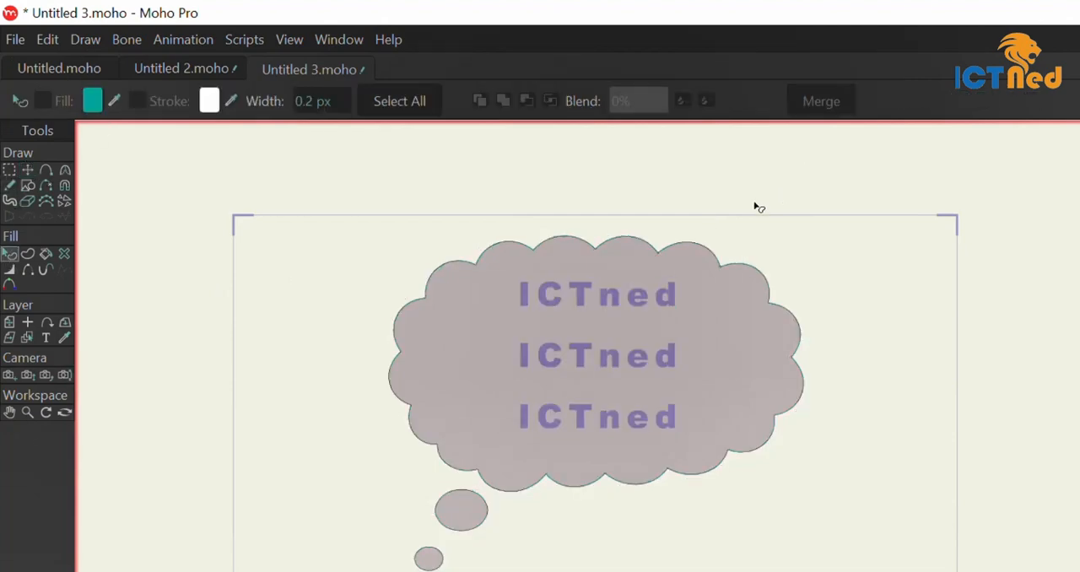
pyautogui.click(629, 293)
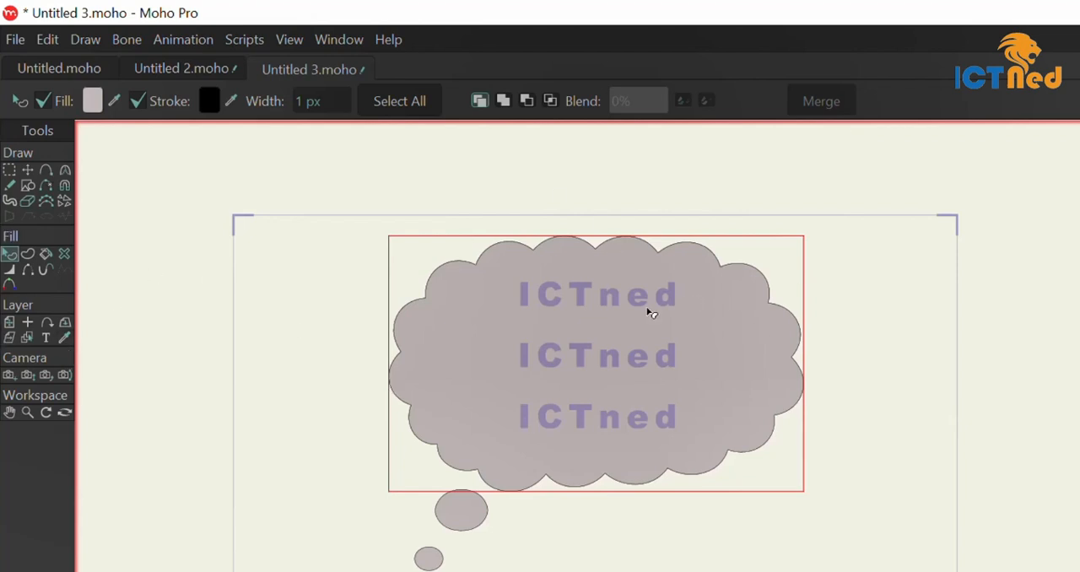
pyautogui.click(65, 339)
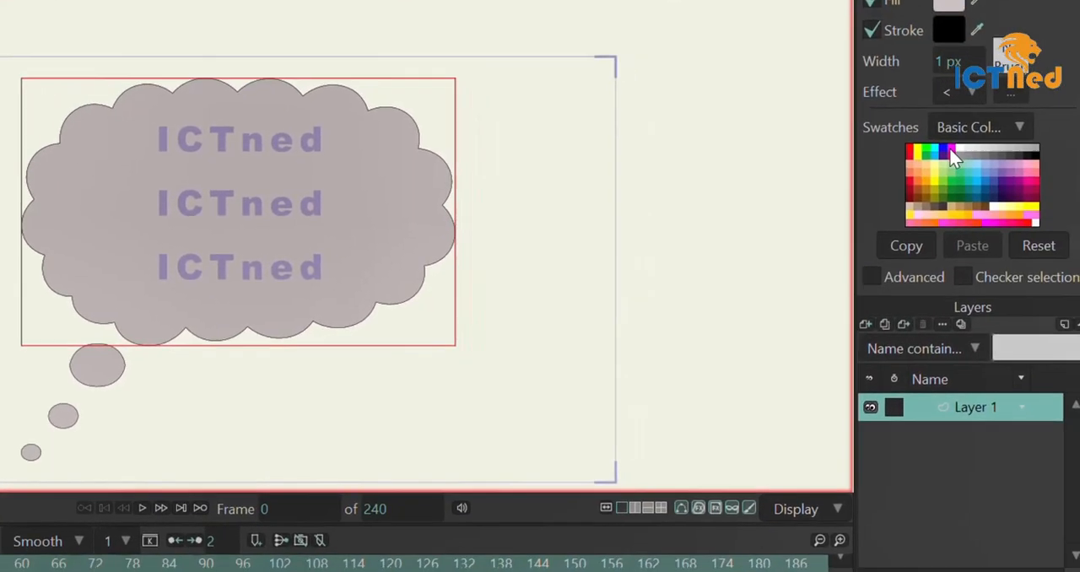
pyautogui.click(949, 148)
pyautogui.click(958, 165)
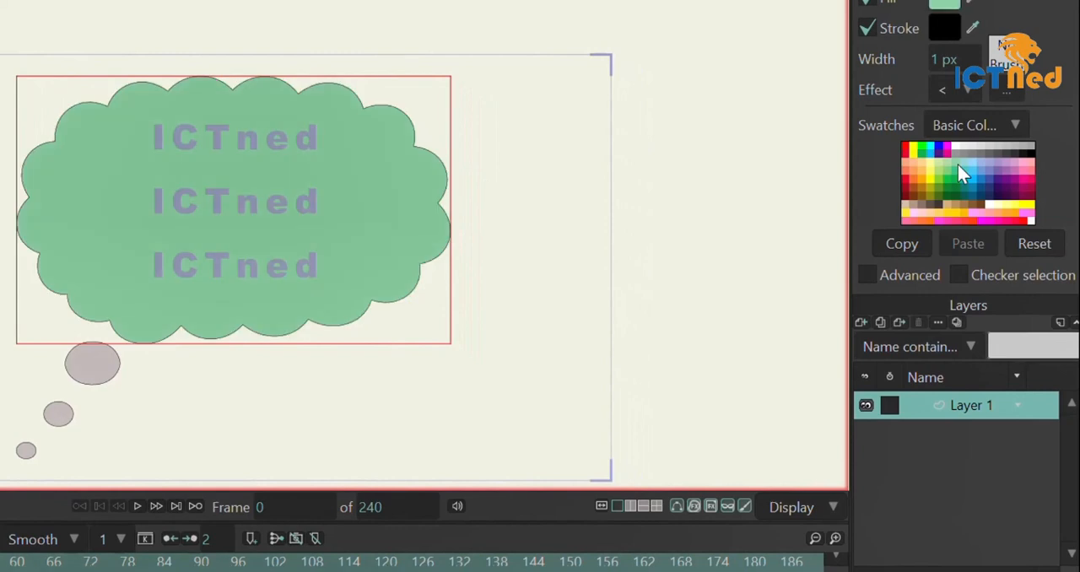
pyautogui.click(983, 182)
pyautogui.click(913, 192)
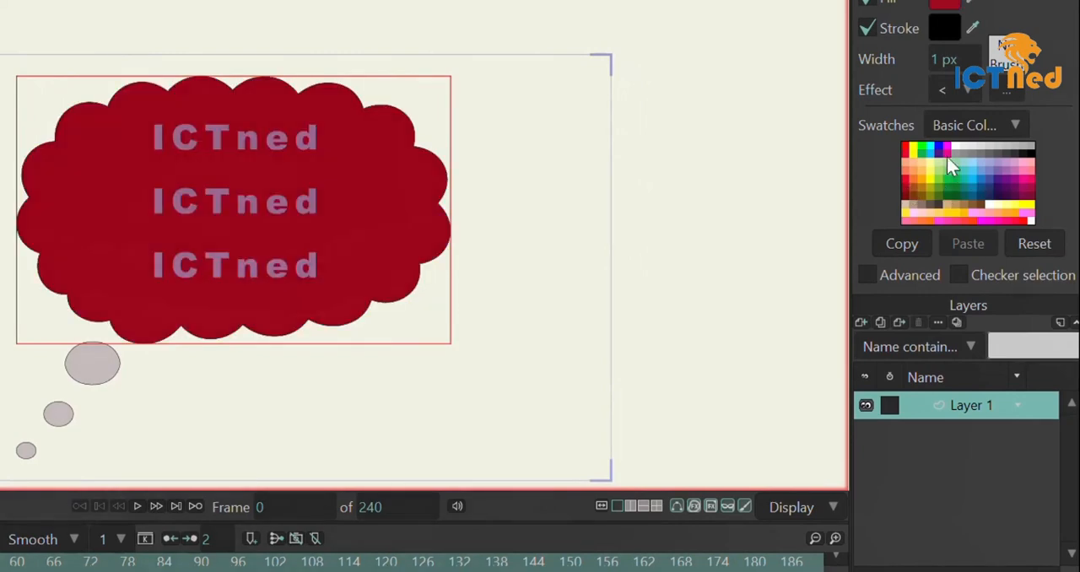
pyautogui.click(948, 157)
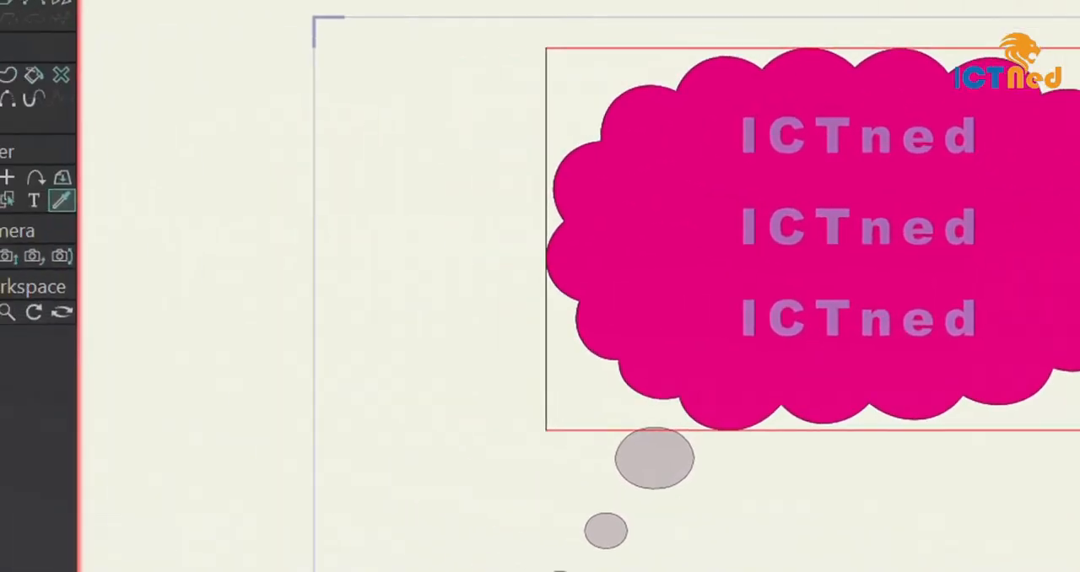
# Select the largest thought bubble below the balloon and fill it with light blue from the swatches
pyautogui.click(13, 74)
pyautogui.click(727, 487)
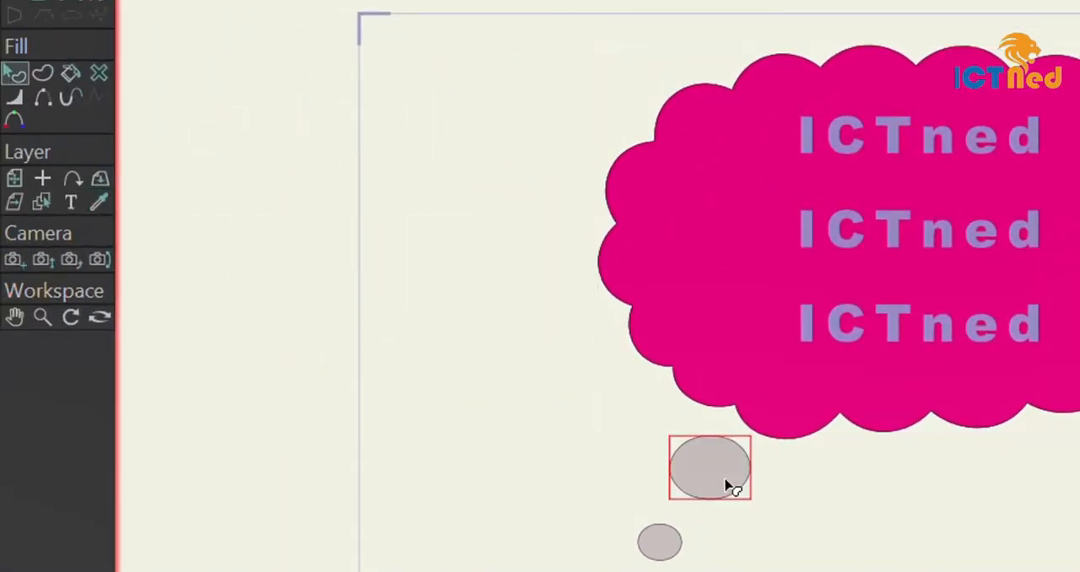
pyautogui.click(105, 206)
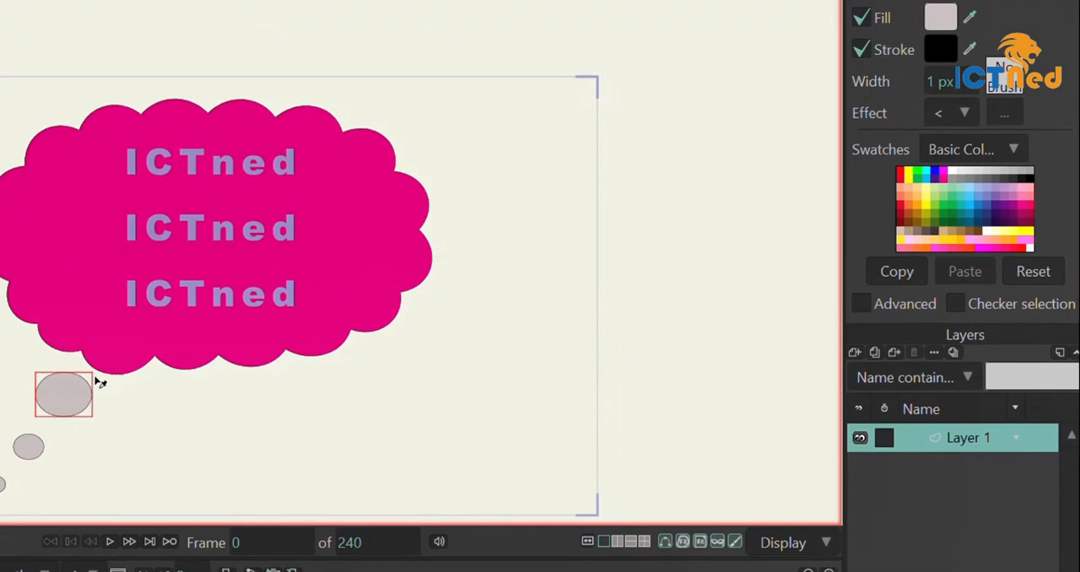
pyautogui.click(973, 200)
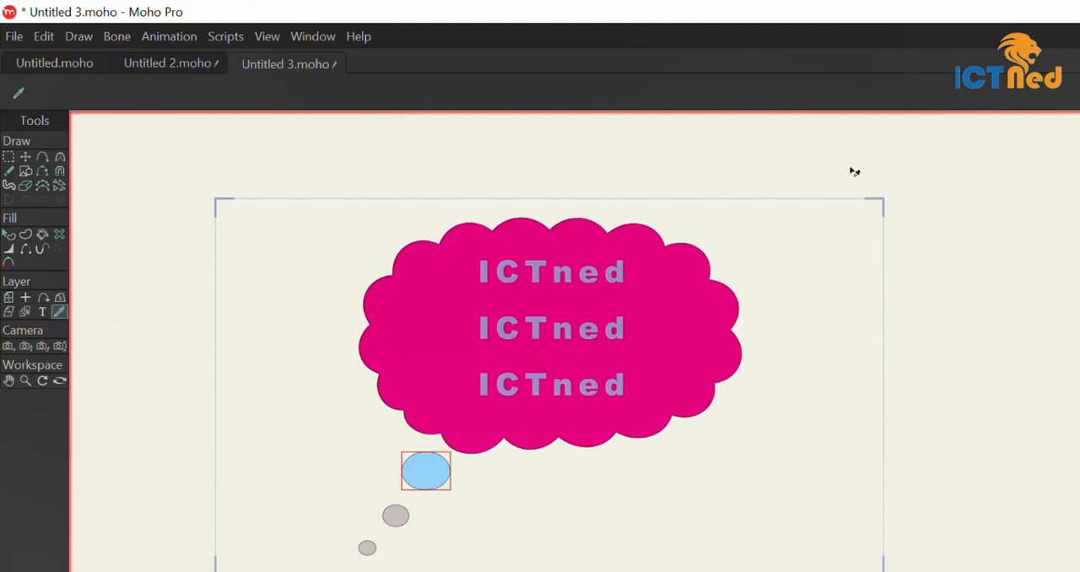
# Move the balloon layer to about X 0.19, Y -0.02 and rotate it to about -361.6°
pyautogui.click(9, 298)
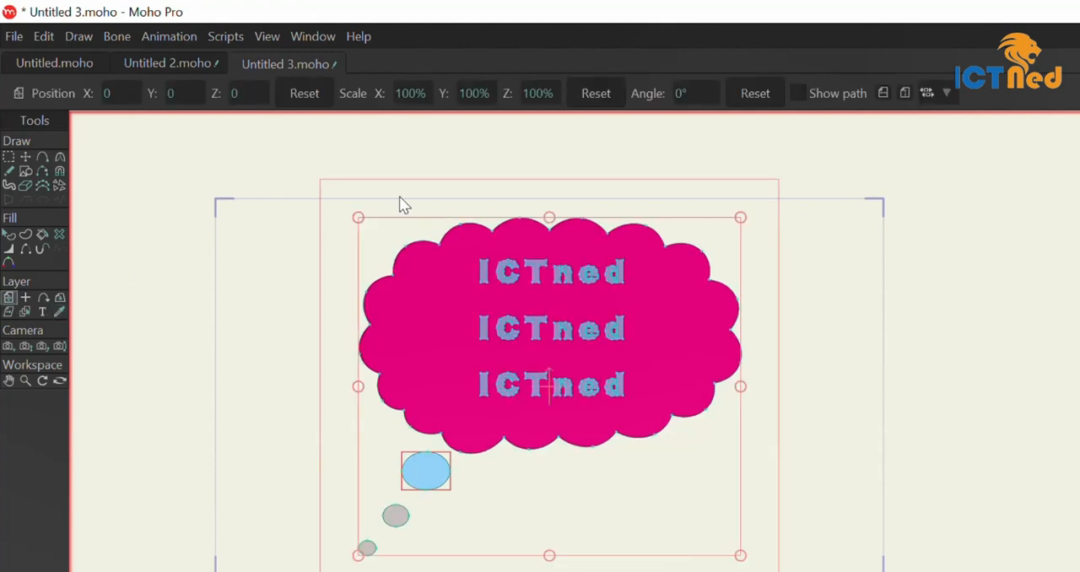
pyautogui.moveTo(751, 219); pyautogui.dragTo(764, 236)
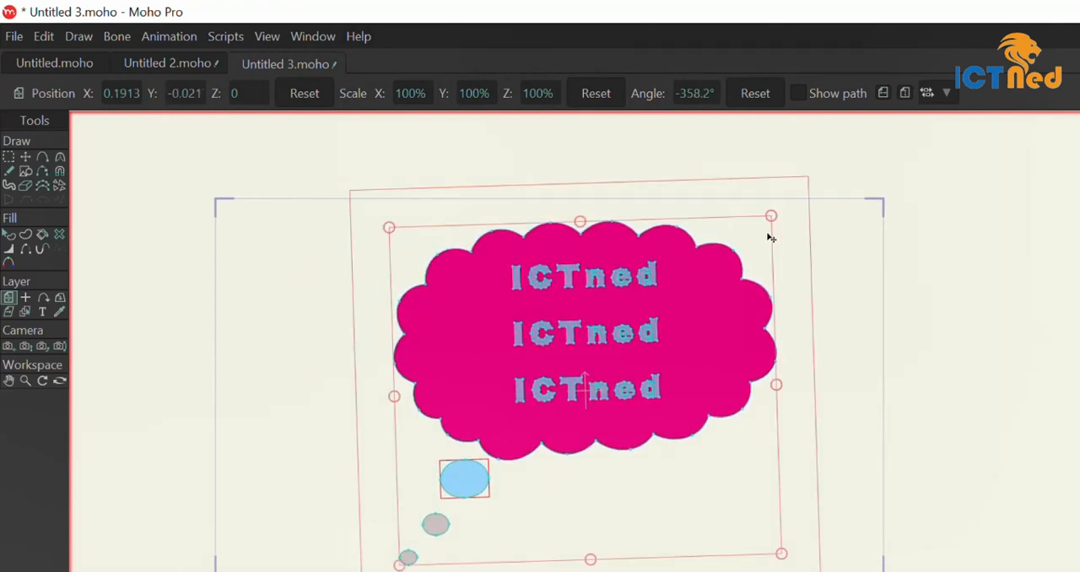
pyautogui.moveTo(788, 202); pyautogui.dragTo(803, 212)
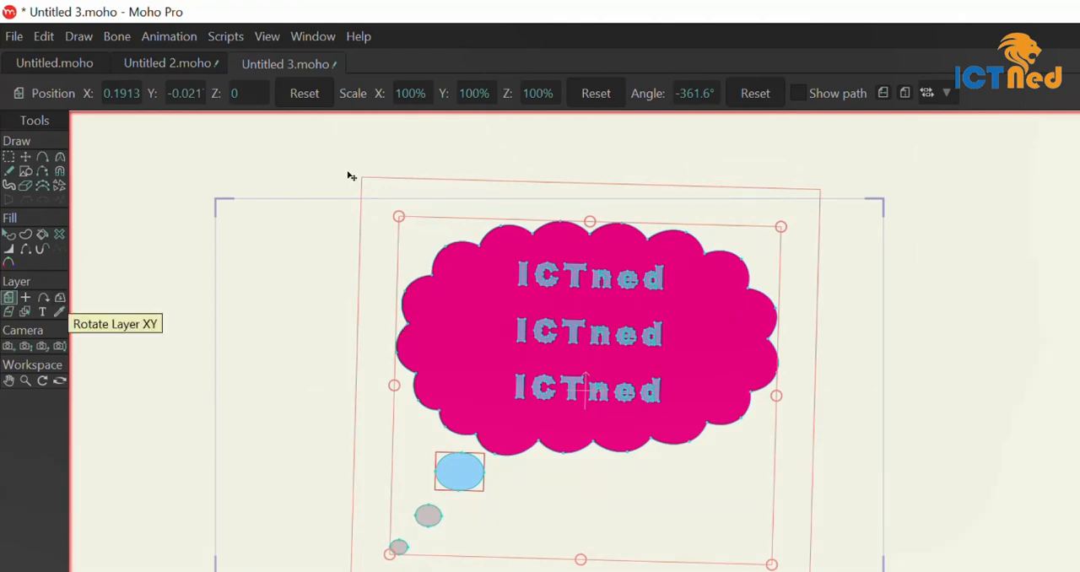
# Tilt the balloon layer in 3D with Rotate Layer XY to about -6.5° in X and -23.8° in Y
pyautogui.click(58, 295)
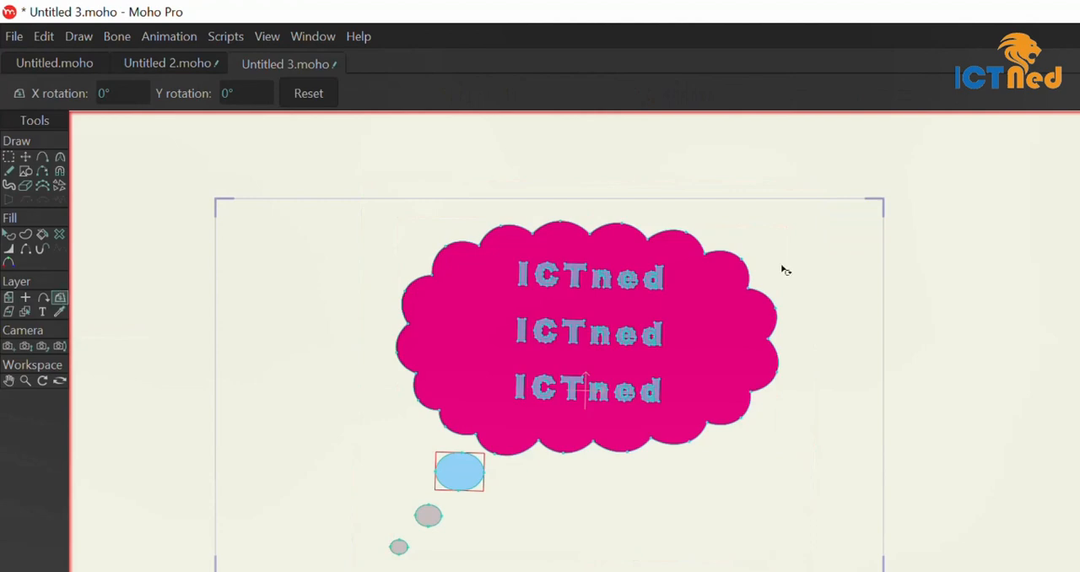
pyautogui.moveTo(794, 278); pyautogui.dragTo(618, 218)
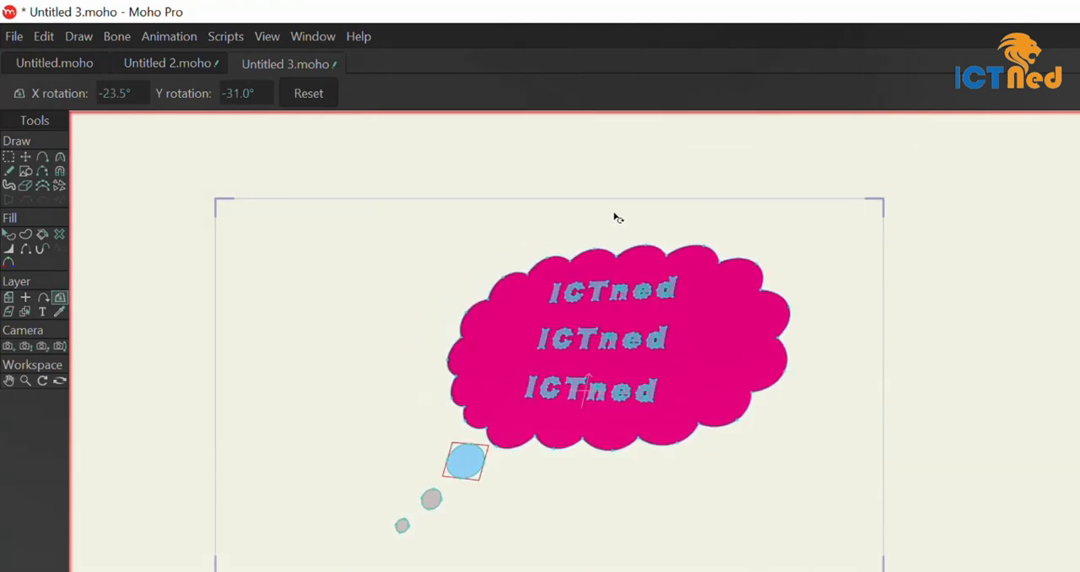
pyautogui.moveTo(807, 280); pyautogui.dragTo(850, 325)
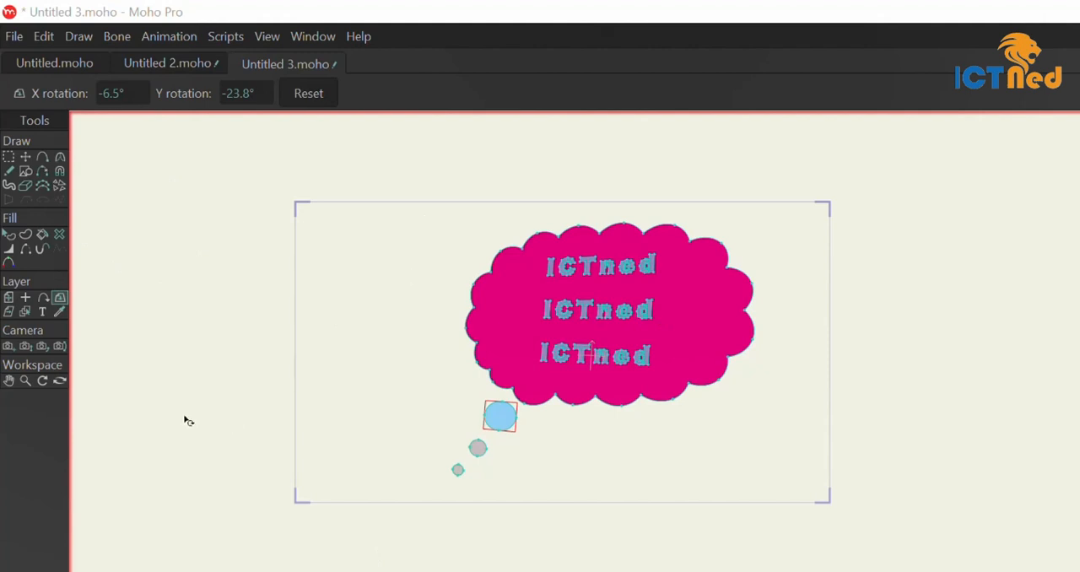
# Activate the Eyedropper tool to work on the styles of the balloon's shapes
pyautogui.click(63, 311)
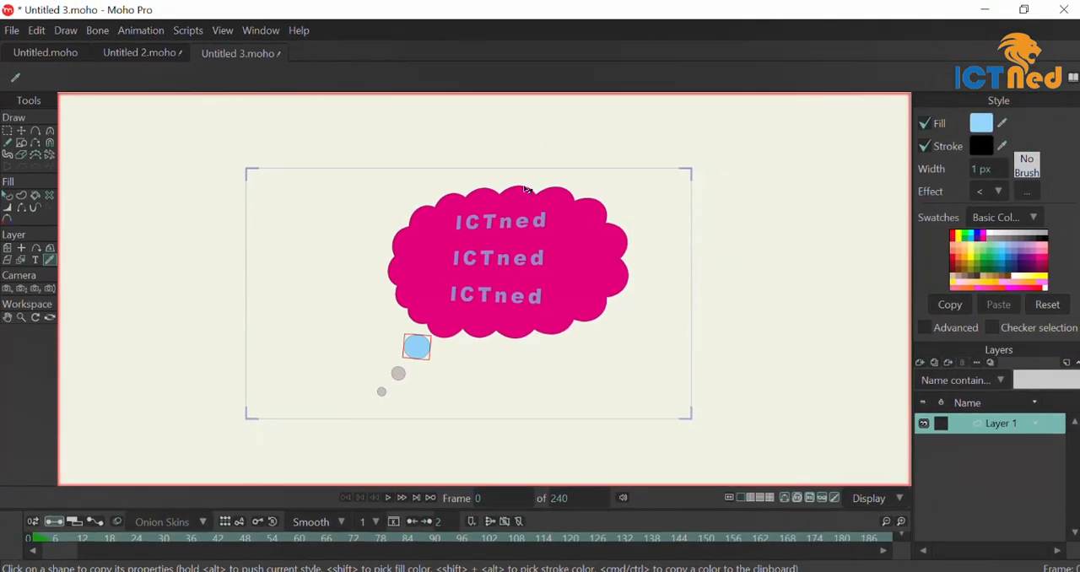
pyautogui.scroll(1, 527, 190)
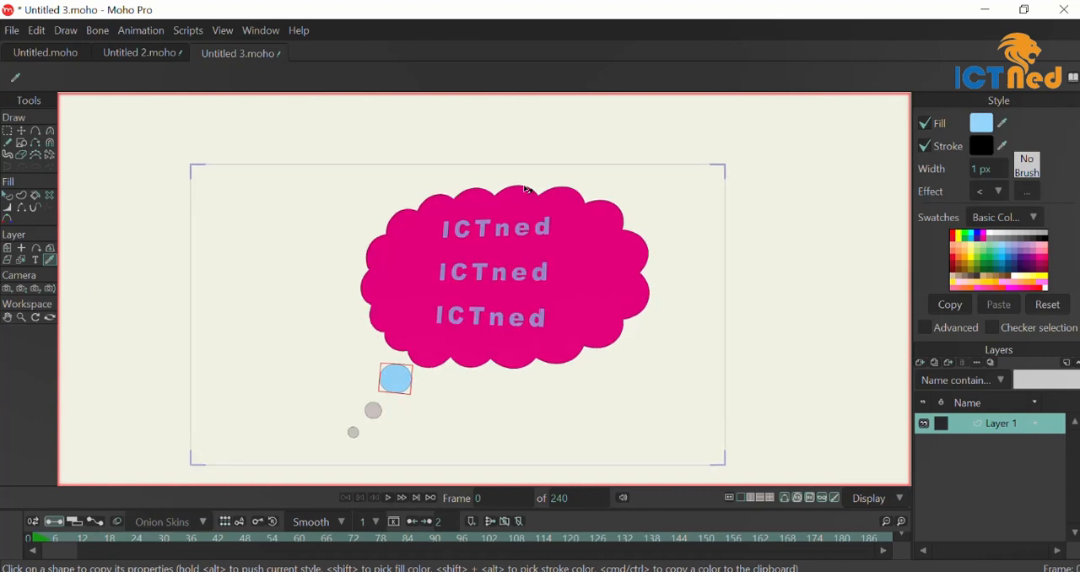